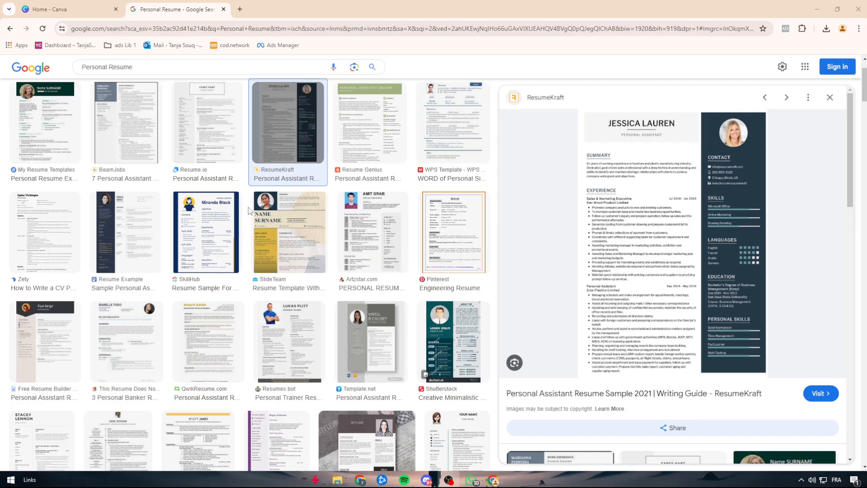
Preview several personal resume samples in the Google image results to compare their layouts, photo placement and colour schemes
{"action": "left_click", "coordinate": [323, 247]}
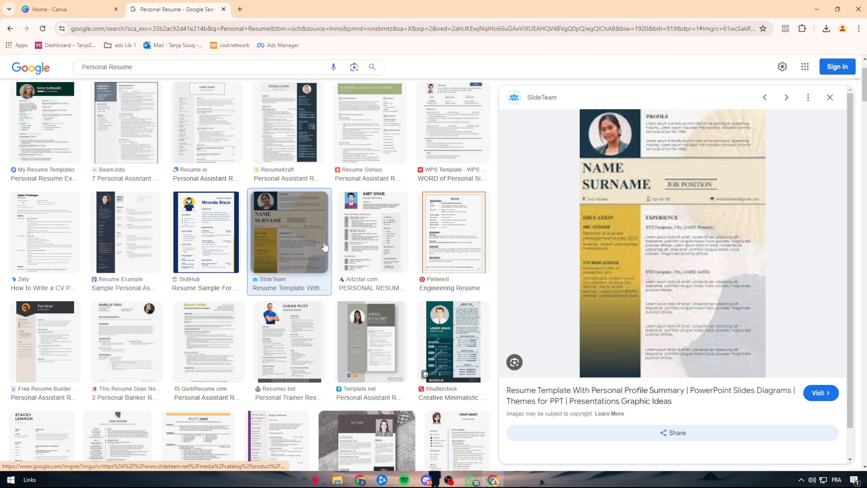
{"action": "left_click", "coordinate": [376, 232]}
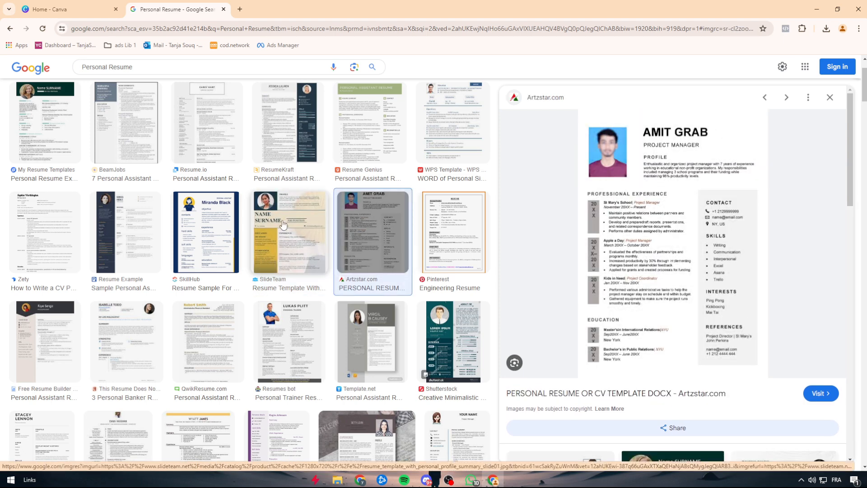
{"action": "left_click", "coordinate": [213, 126]}
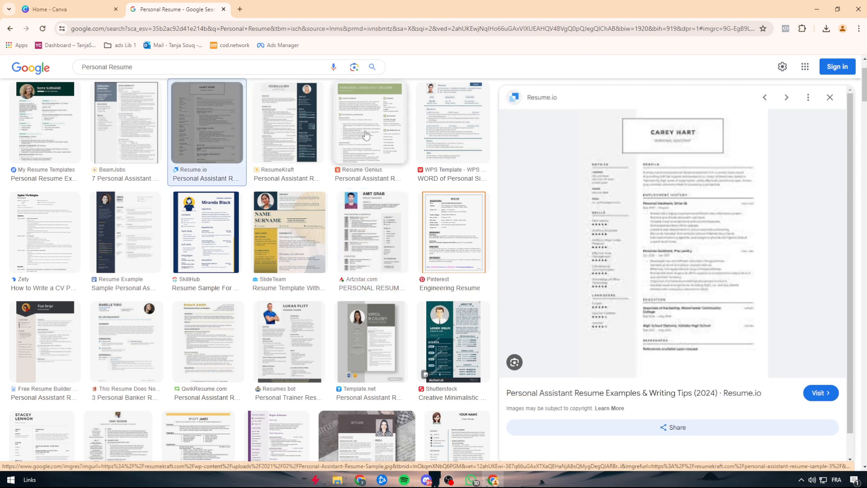
{"action": "scroll", "coordinate": [203, 203], "scroll_direction": "down", "scroll_amount": 4}
{"action": "left_click", "coordinate": [128, 186]}
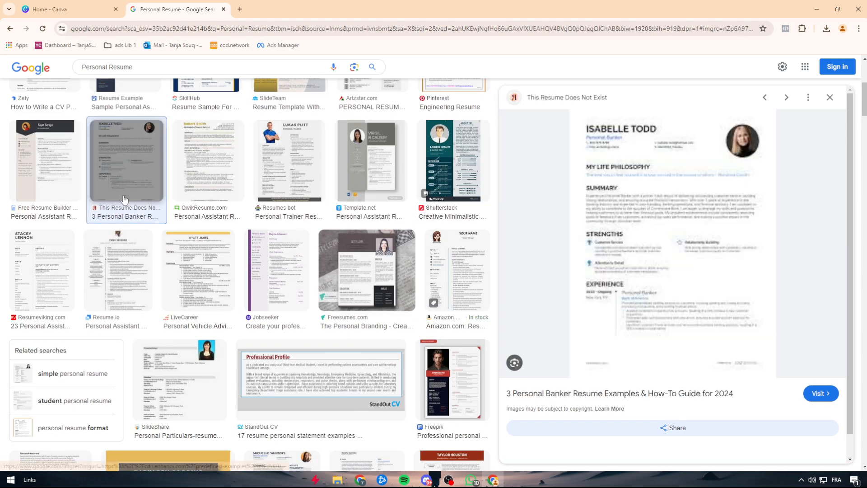
{"action": "left_click", "coordinate": [117, 276]}
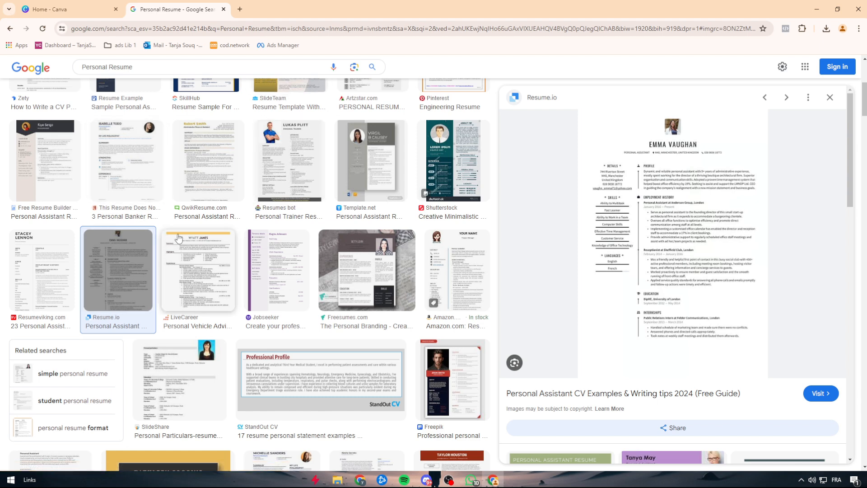
{"action": "scroll", "coordinate": [190, 253], "scroll_direction": "up", "scroll_amount": 5}
{"action": "left_click", "coordinate": [27, 186]}
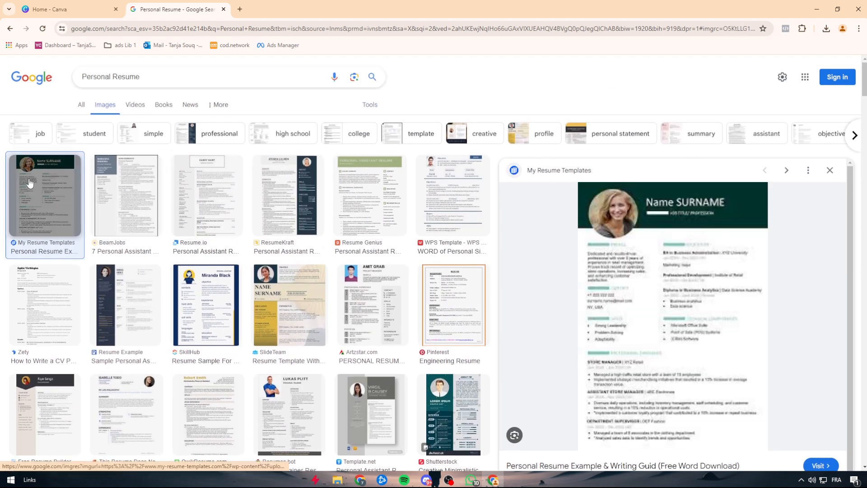
{"action": "scroll", "coordinate": [396, 246], "scroll_direction": "down", "scroll_amount": 2}
{"action": "left_click", "coordinate": [396, 246]}
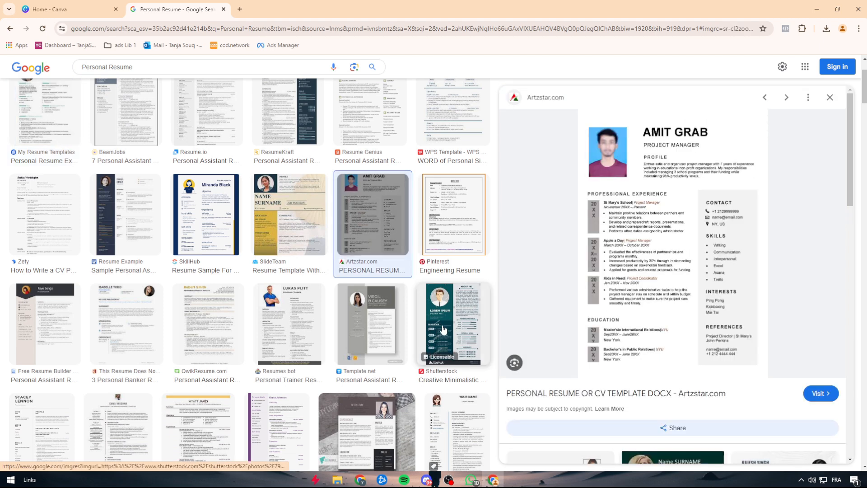
{"action": "left_click", "coordinate": [453, 324]}
{"action": "left_click", "coordinate": [289, 215]}
{"action": "left_click", "coordinate": [206, 214]}
{"action": "left_click", "coordinate": [63, 129]}
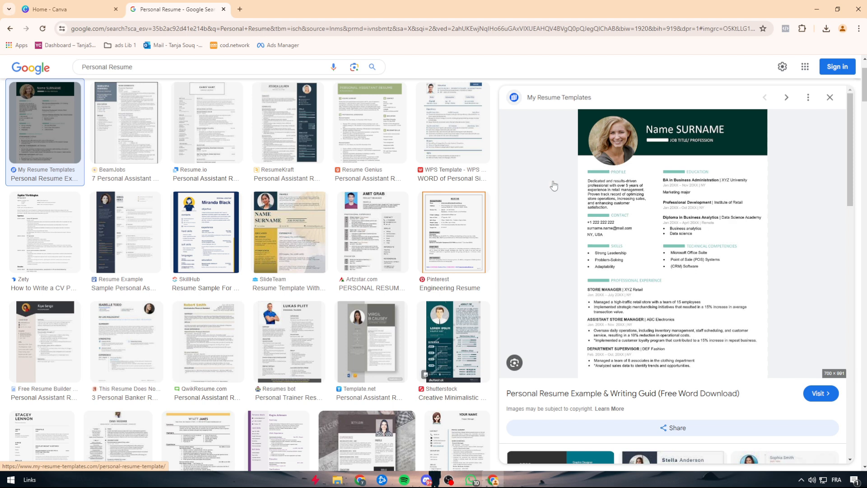
{"action": "left_click", "coordinate": [375, 217]}
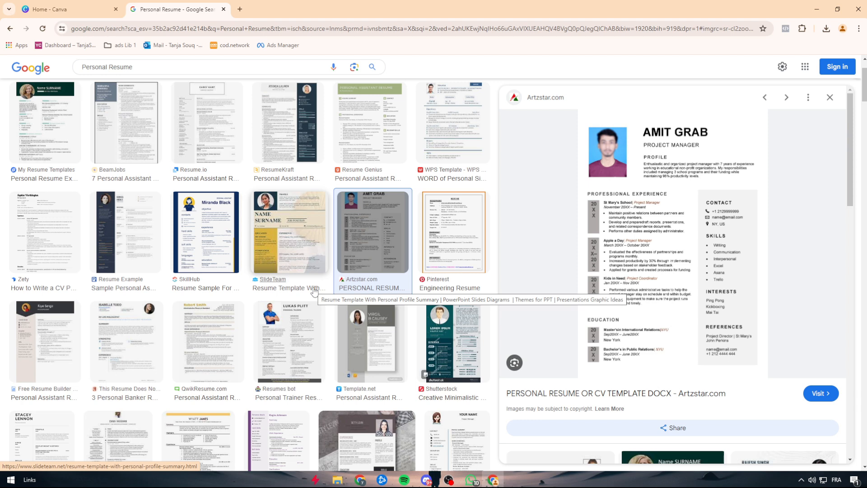
{"action": "left_click_drag", "start_coordinate": [279, 225], "coordinate": [275, 327]}
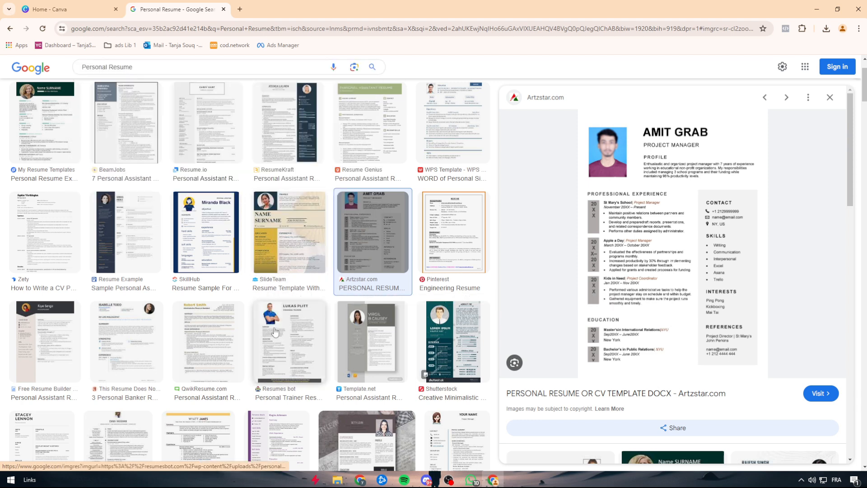
{"action": "left_click", "coordinate": [289, 341]}
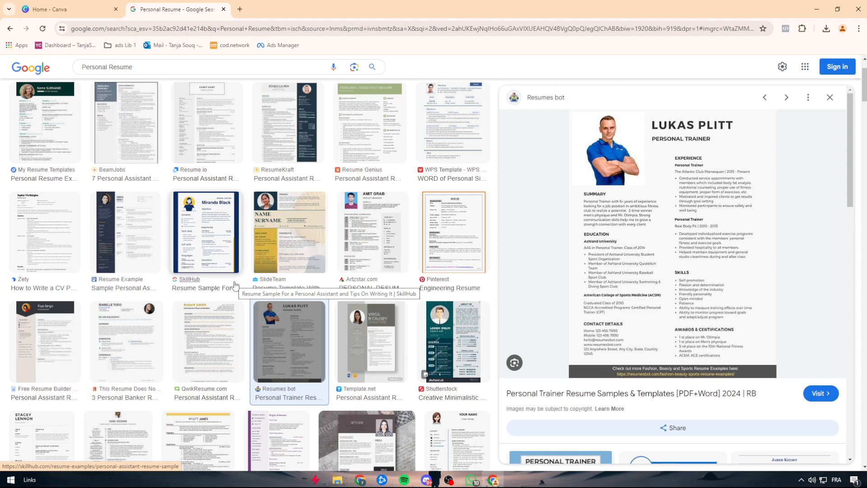
{"action": "left_click", "coordinate": [76, 112]}
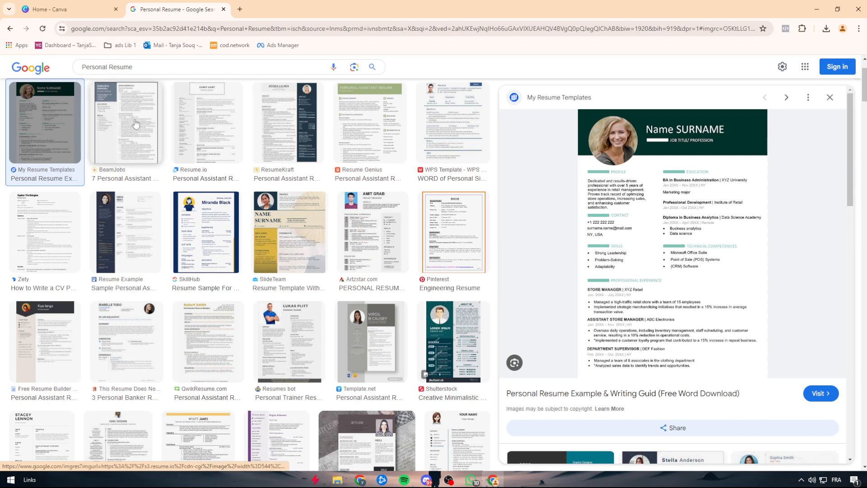
Switch to Canva and create a blank Document (A4 Portrait) design
{"action": "key", "text": "ctrl+shift+Tab"}
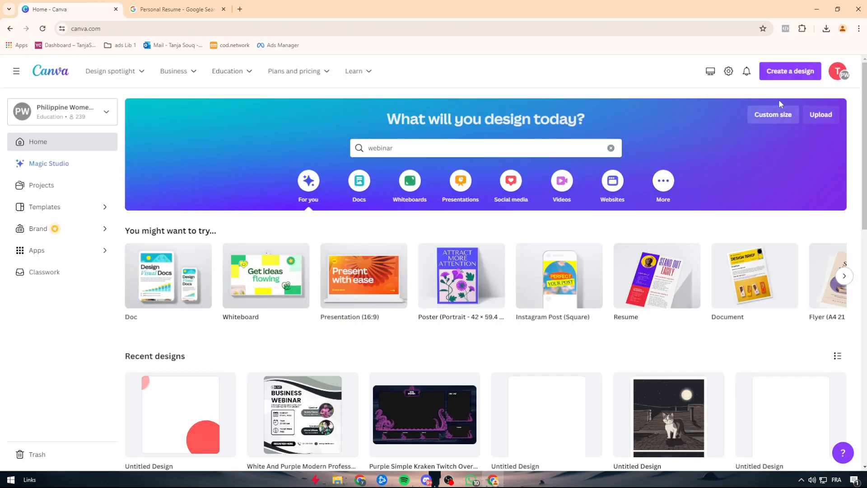
{"action": "left_click", "coordinate": [780, 71]}
{"action": "type", "text": "A4"}
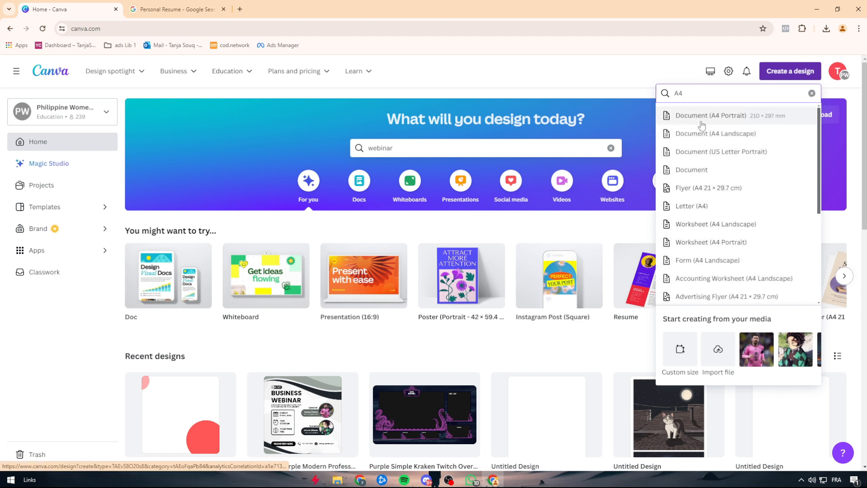
{"action": "left_click", "coordinate": [702, 116]}
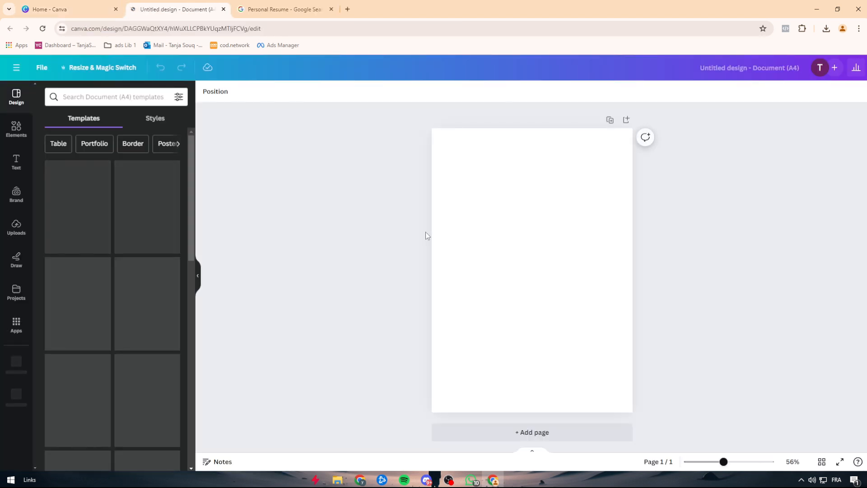
{"action": "left_click", "coordinate": [446, 169]}
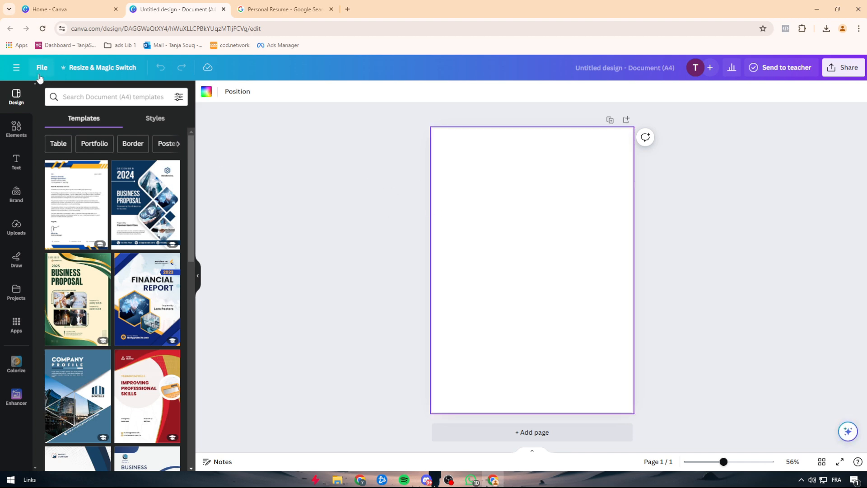
Return to the Canva home page and search the templates for professional cv
{"action": "left_click", "coordinate": [20, 70]}
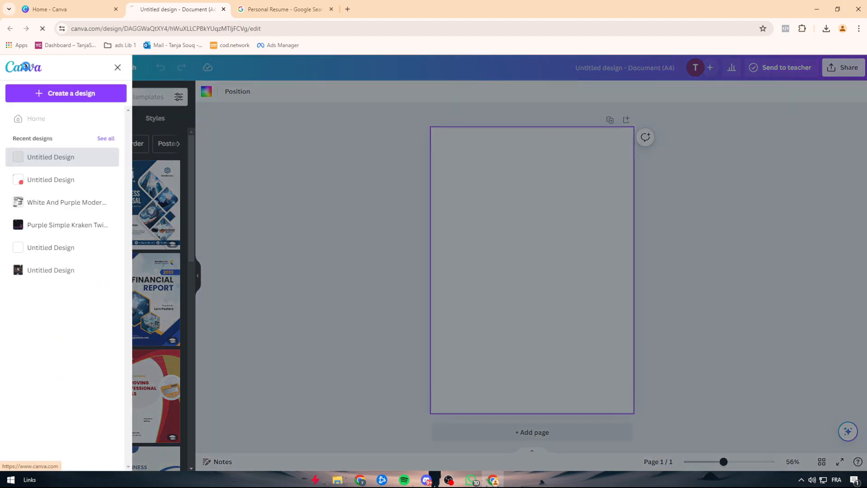
{"action": "left_click", "coordinate": [33, 72]}
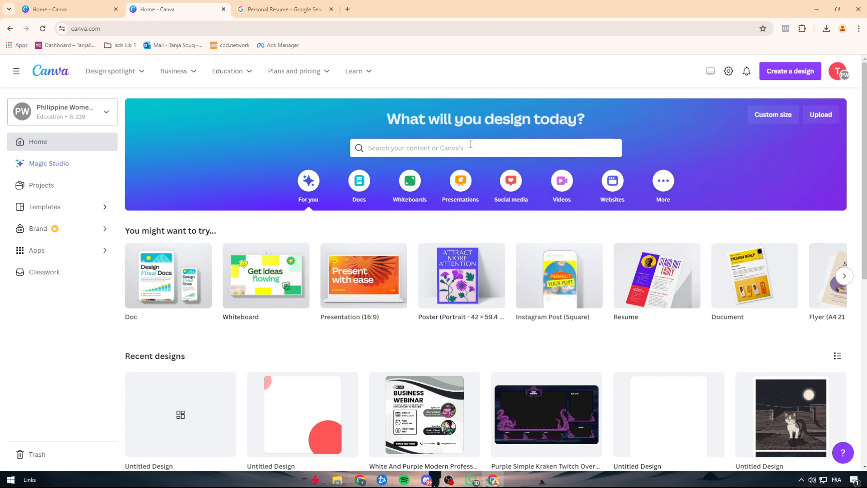
{"action": "left_click", "coordinate": [456, 151]}
{"action": "type", "text": "cv"}
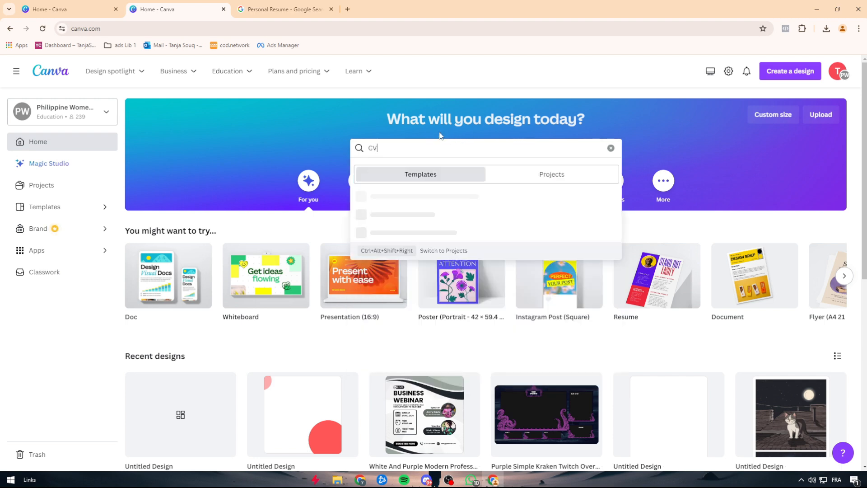
{"action": "left_click", "coordinate": [436, 204]}
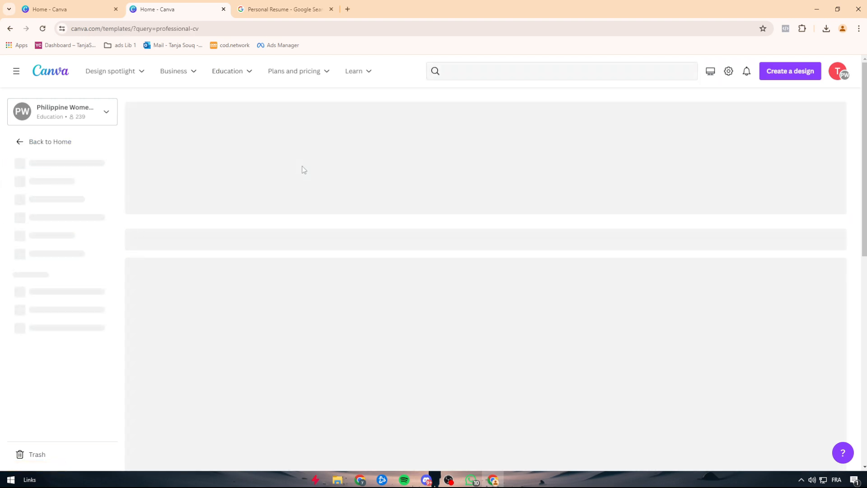
Open the Blue Simple Professional CV Resume template for customization and close the Google image search page
{"action": "scroll", "coordinate": [469, 148], "scroll_direction": "down", "scroll_amount": 8}
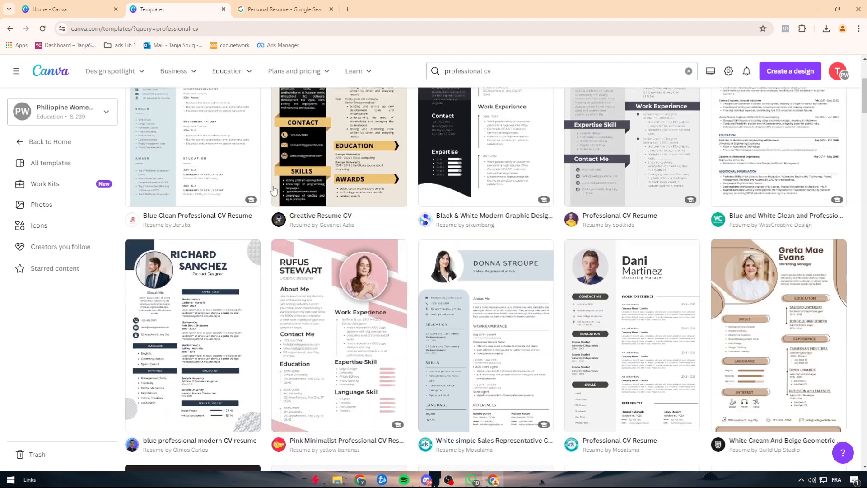
{"action": "scroll", "coordinate": [531, 199], "scroll_direction": "down", "scroll_amount": 5}
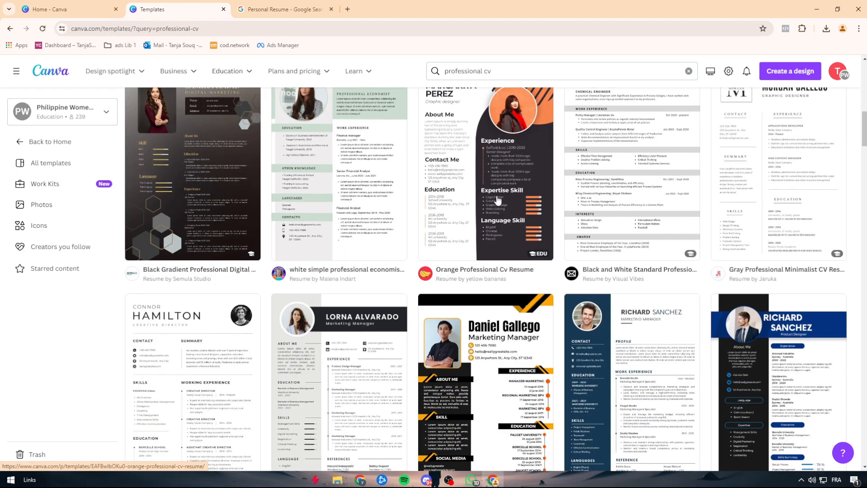
{"action": "scroll", "coordinate": [497, 200], "scroll_direction": "down", "scroll_amount": 3}
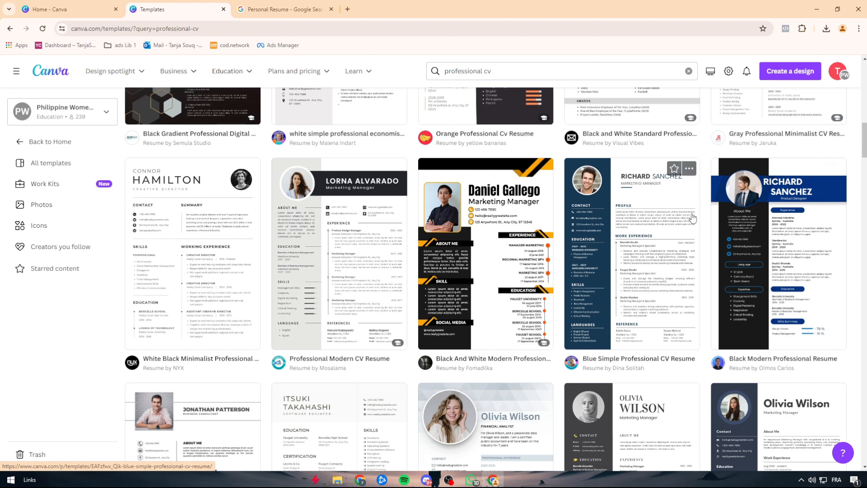
{"action": "left_click", "coordinate": [596, 225]}
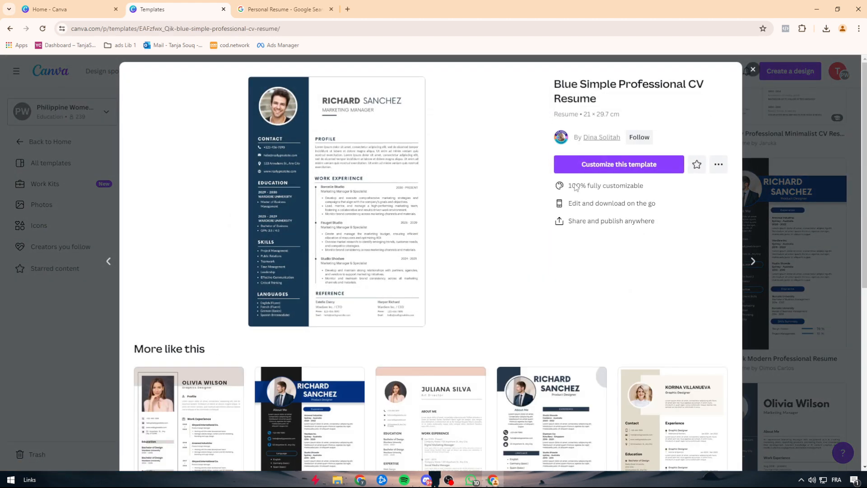
{"action": "left_click", "coordinate": [642, 165]}
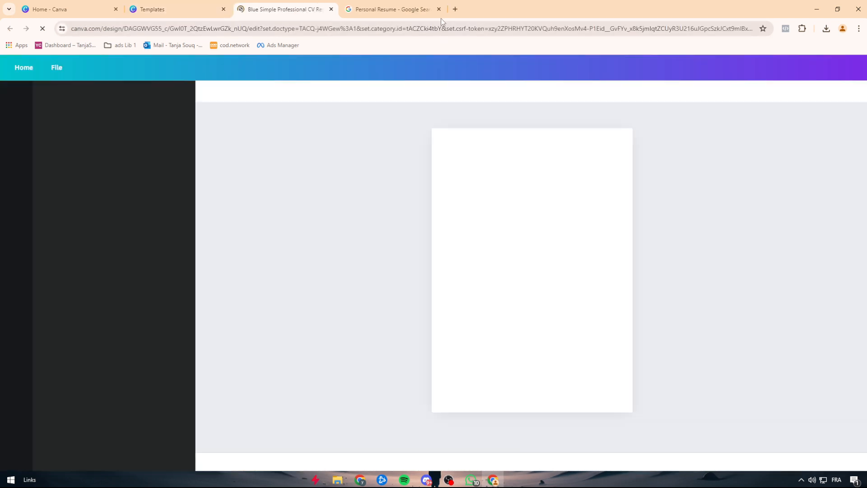
{"action": "left_click", "coordinate": [439, 9]}
Inspect the resume header at a closer zoom, checking the separate name texts and the profile photo
{"action": "scroll", "coordinate": [524, 271], "scroll_direction": "up", "scroll_amount": 5, "text": "ctrl"}
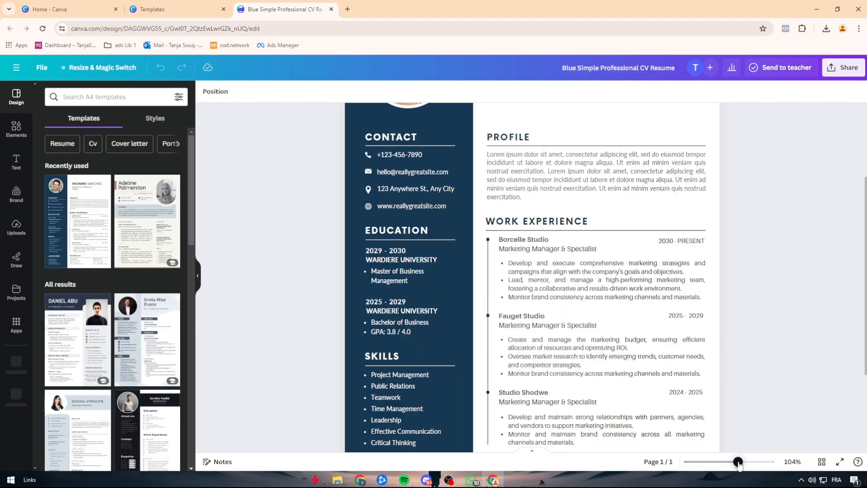
{"action": "scroll", "coordinate": [522, 283], "scroll_direction": "up", "scroll_amount": 4}
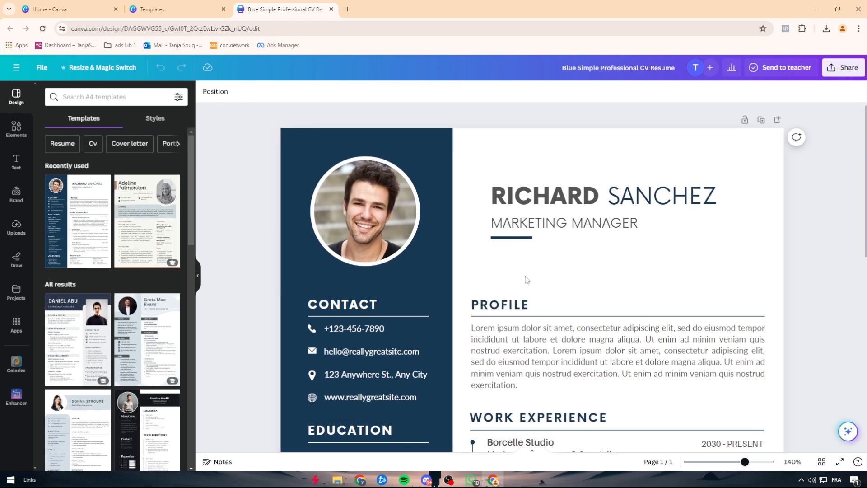
{"action": "left_click", "coordinate": [523, 199]}
{"action": "left_click", "coordinate": [704, 204]}
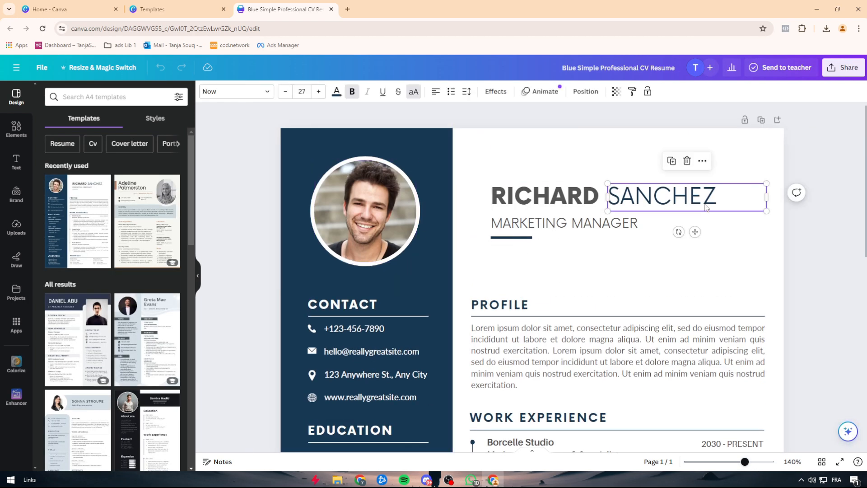
{"action": "left_click", "coordinate": [548, 201]}
{"action": "left_click_drag", "start_coordinate": [402, 199], "coordinate": [396, 208]}
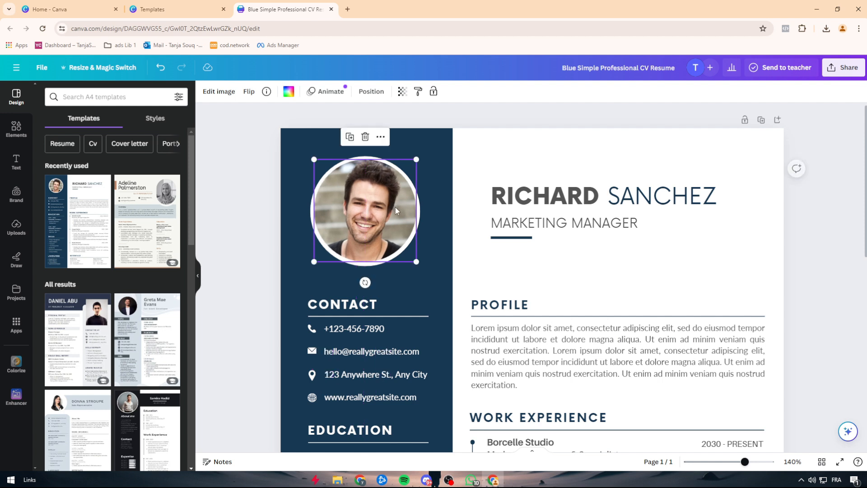
{"action": "left_click", "coordinate": [491, 143]}
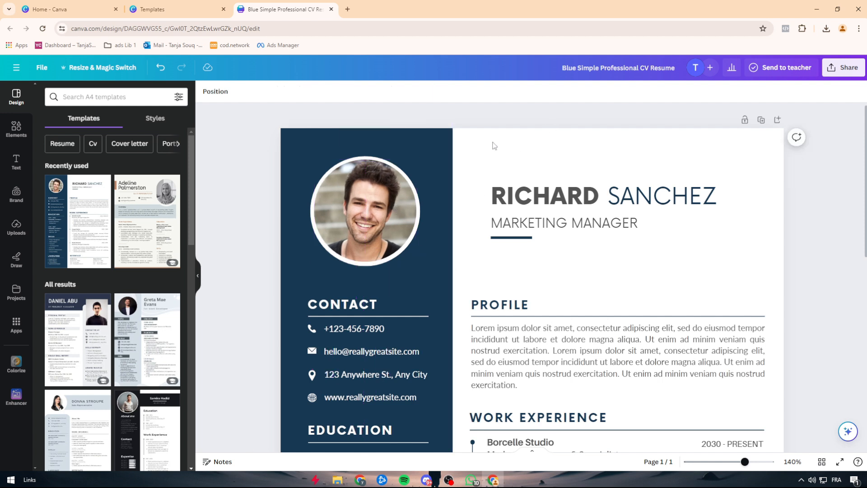
{"action": "left_click", "coordinate": [827, 29]}
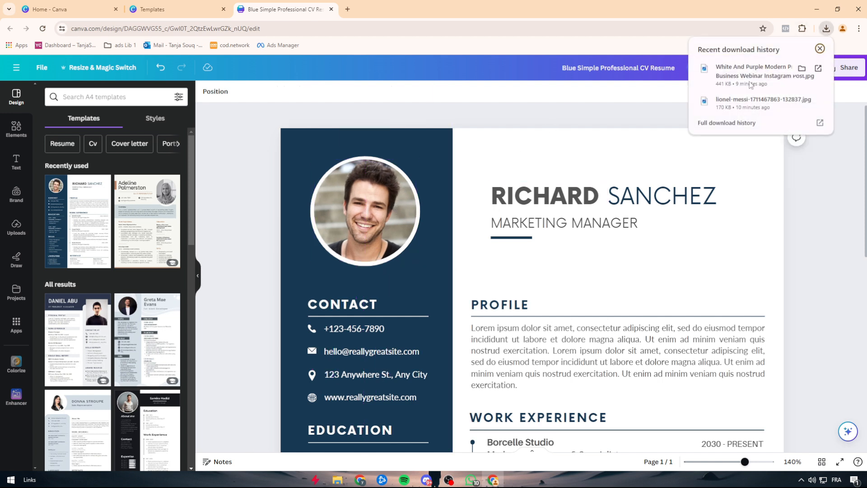
{"action": "left_click_drag", "start_coordinate": [742, 109], "coordinate": [533, 406]}
{"action": "left_click_drag", "start_coordinate": [590, 412], "coordinate": [384, 190]}
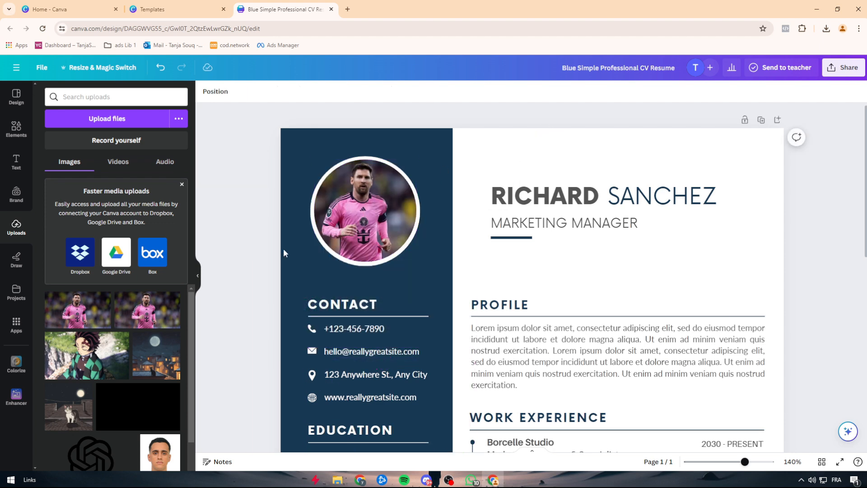
{"action": "left_click", "coordinate": [198, 275]}
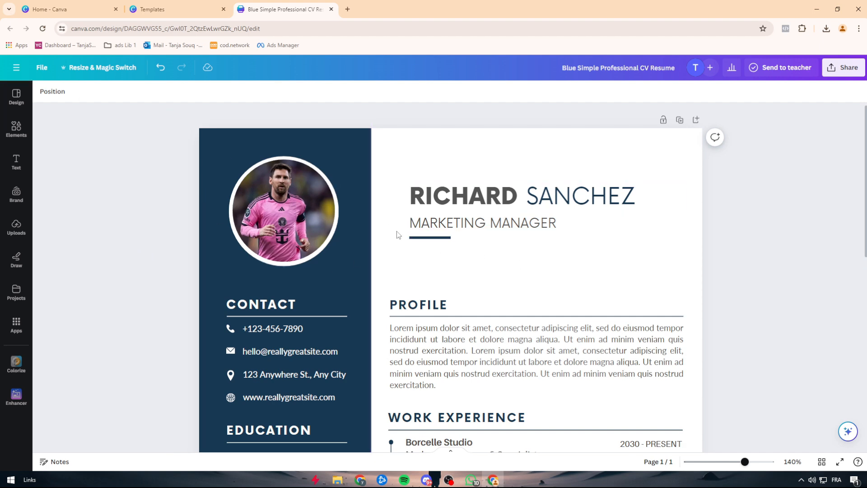
{"action": "scroll", "coordinate": [461, 199], "scroll_direction": "down", "scroll_amount": 3}
{"action": "scroll", "coordinate": [461, 198], "scroll_direction": "up", "scroll_amount": 3}
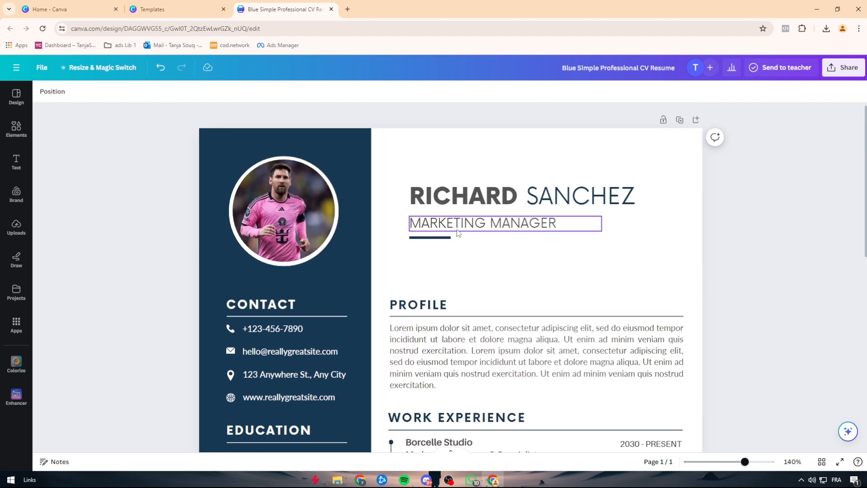
{"action": "double_click", "coordinate": [458, 201]}
{"action": "double_click", "coordinate": [599, 206]}
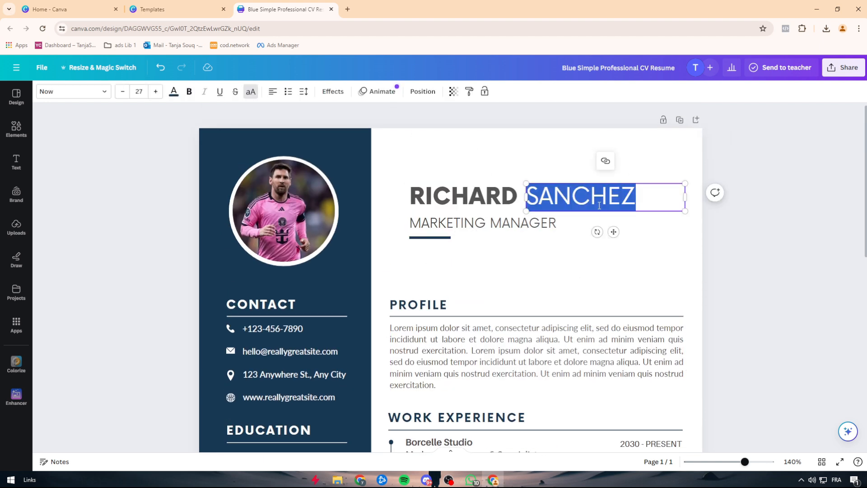
{"action": "left_click", "coordinate": [719, 270]}
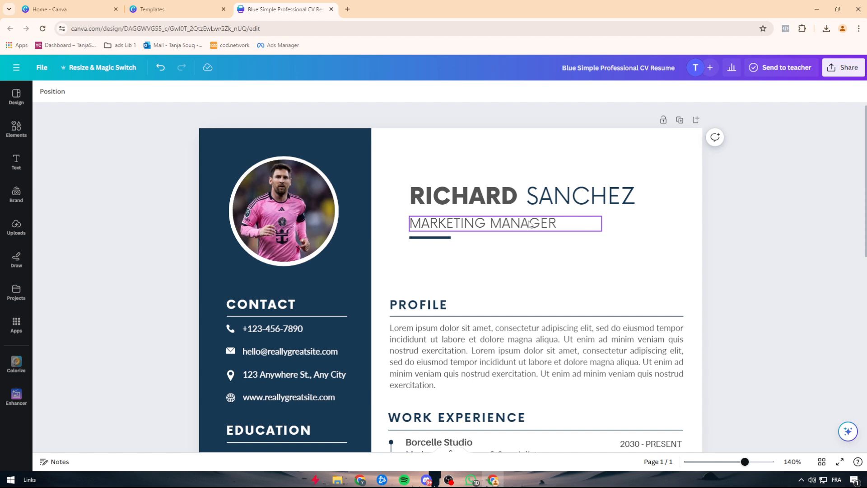
{"action": "double_click", "coordinate": [506, 199]}
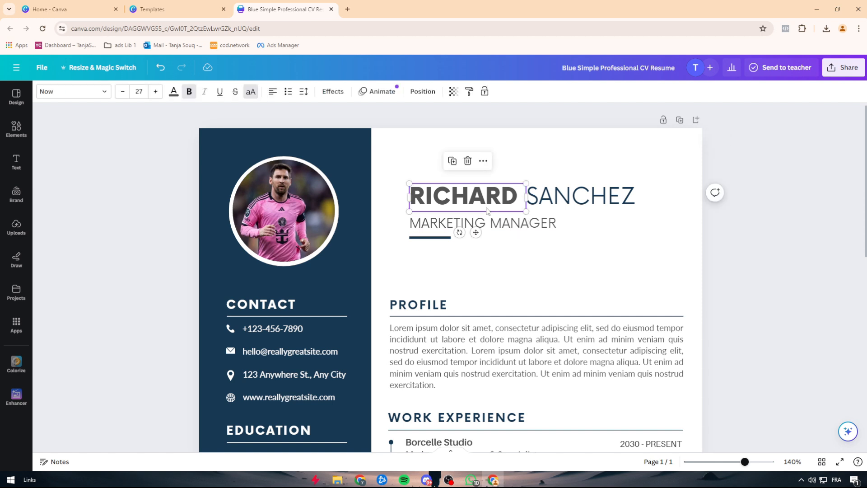
{"action": "left_click", "coordinate": [751, 233]}
Change the header name to LIONEL MESSI and move the last name closer to the first name
{"action": "left_click", "coordinate": [488, 208]}
{"action": "left_click", "coordinate": [476, 207]}
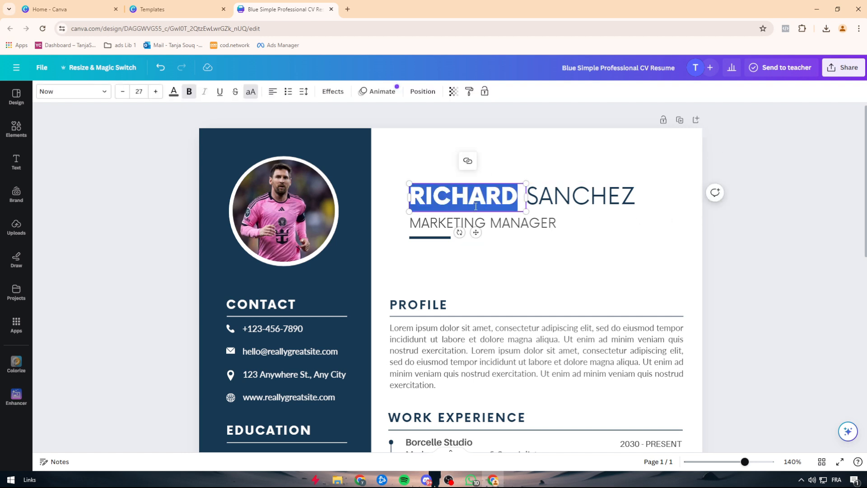
{"action": "type", "text": "LIONEL"}
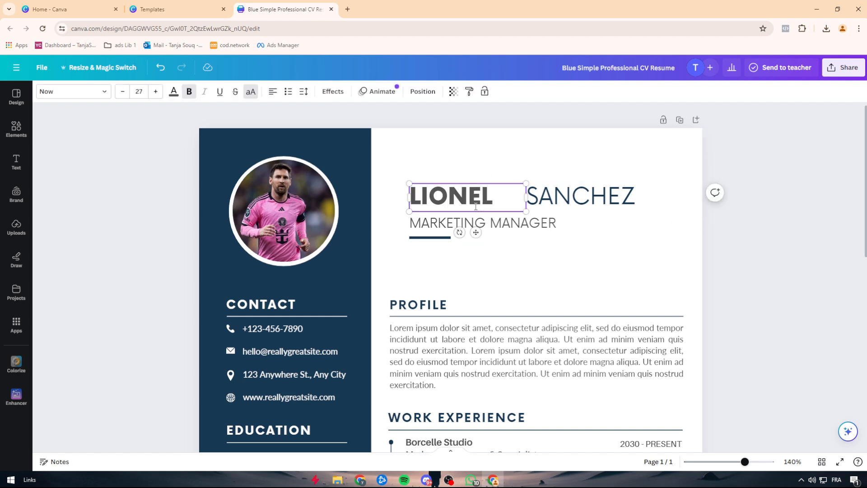
{"action": "left_click", "coordinate": [544, 197]}
{"action": "left_click", "coordinate": [543, 197]}
{"action": "type", "text": "MESSI"}
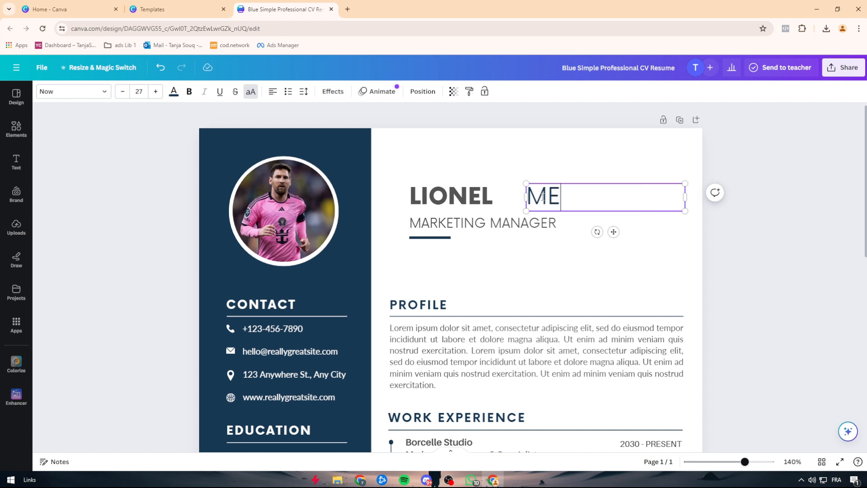
{"action": "left_click", "coordinate": [717, 246]}
{"action": "left_click_drag", "start_coordinate": [561, 203], "coordinate": [530, 203]}
{"action": "left_click", "coordinate": [769, 226]}
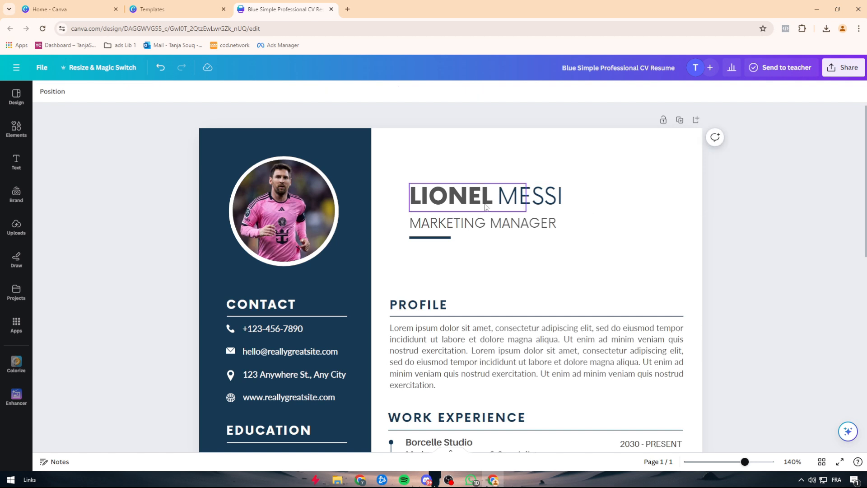
Replace the job title under the header name with PROFESSIONAL FOOTBALLER
{"action": "double_click", "coordinate": [446, 232]}
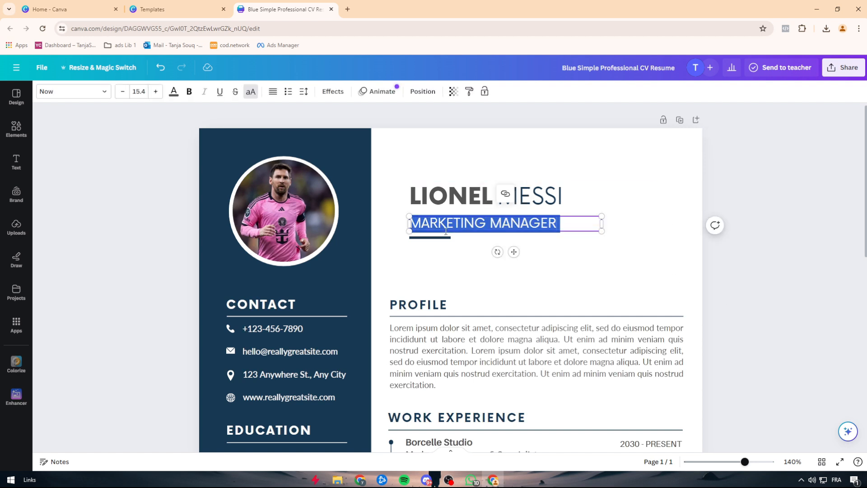
{"action": "type", "text": "PROFESSIONAL FOOTBALLER"}
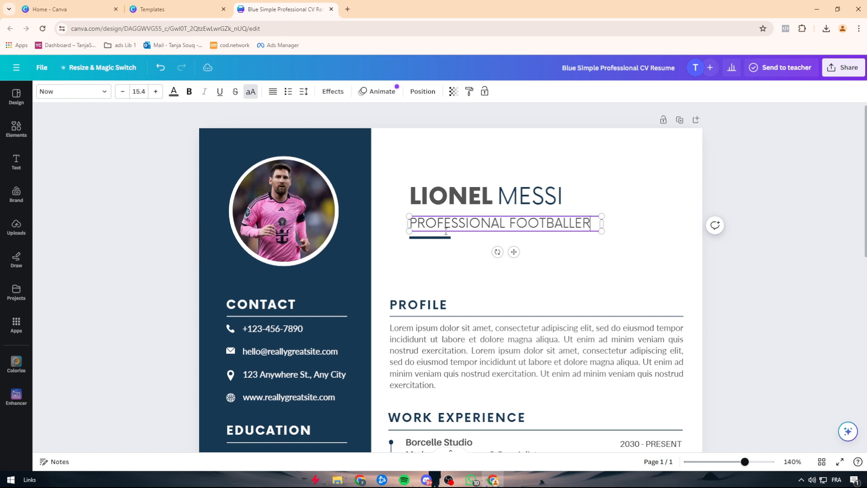
{"action": "left_click", "coordinate": [729, 275]}
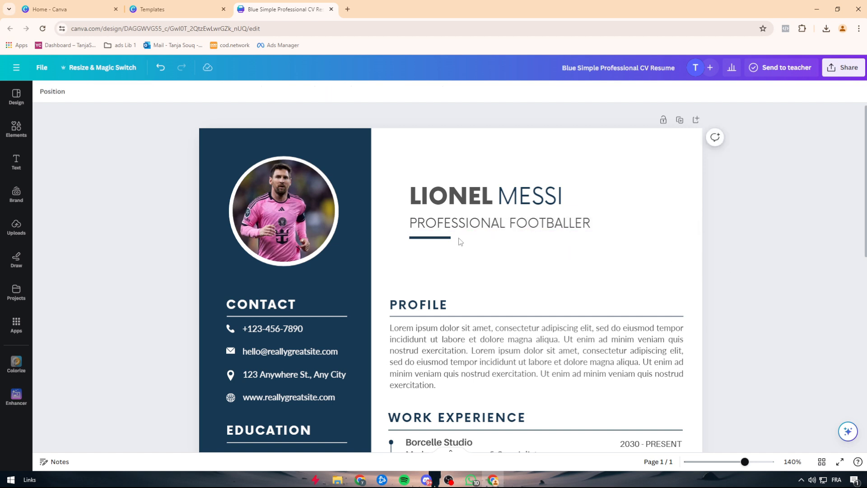
{"action": "scroll", "coordinate": [463, 235], "scroll_direction": "down", "scroll_amount": 3}
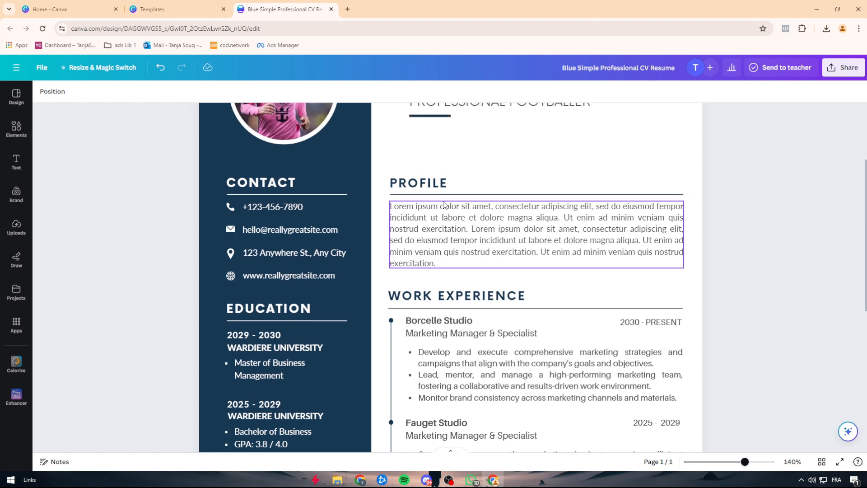
{"action": "scroll", "coordinate": [444, 205], "scroll_direction": "up", "scroll_amount": 2}
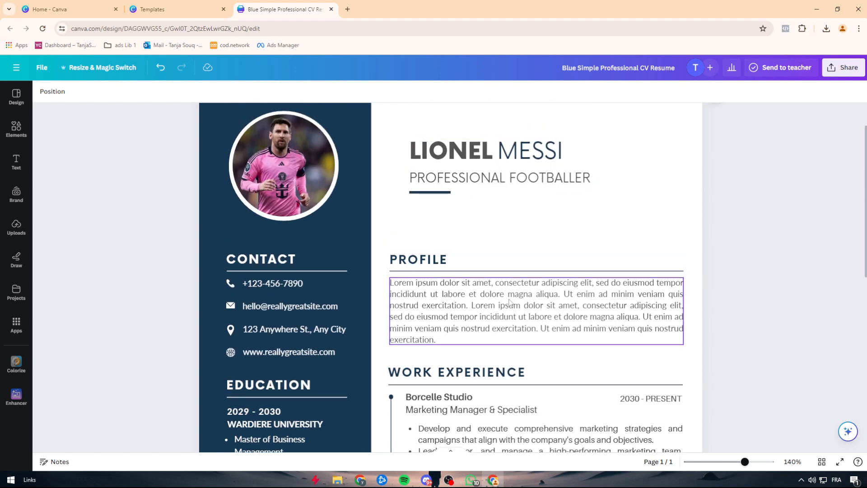
{"action": "left_click", "coordinate": [273, 285]}
{"action": "left_click", "coordinate": [190, 276]}
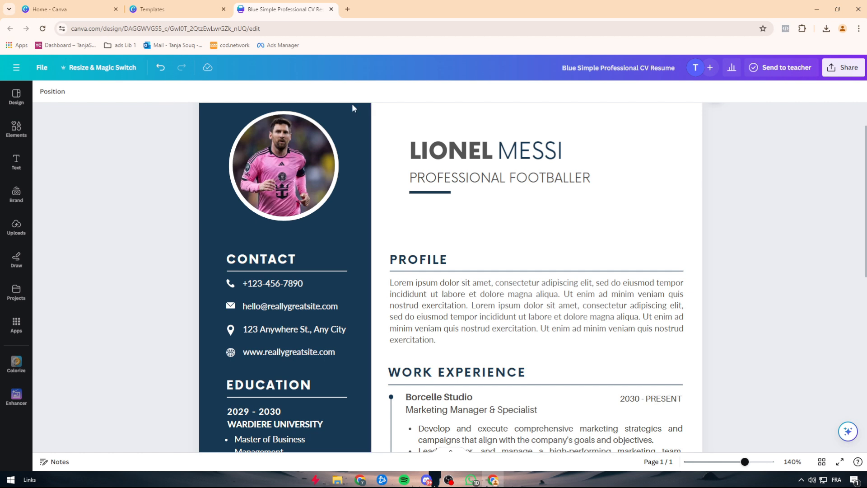
Switch to the other Chrome window and open ChatGPT in its new tab
{"action": "mouse_move", "coordinate": [369, 482]}
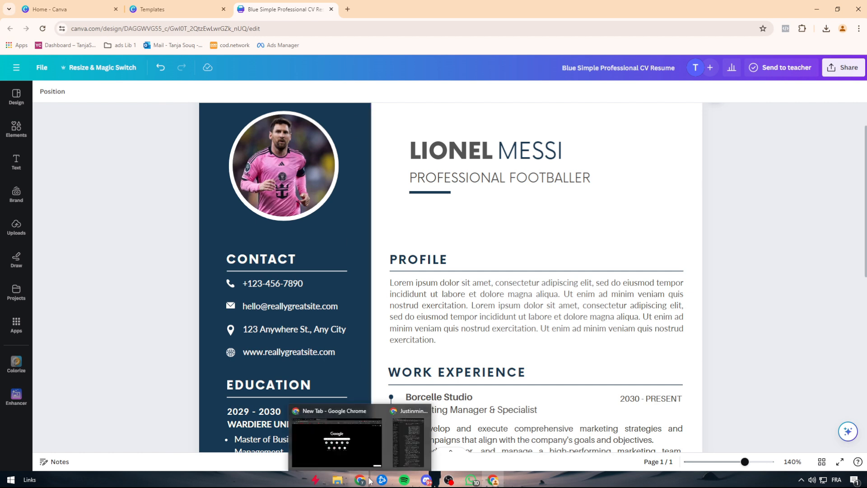
{"action": "mouse_move", "coordinate": [348, 449]}
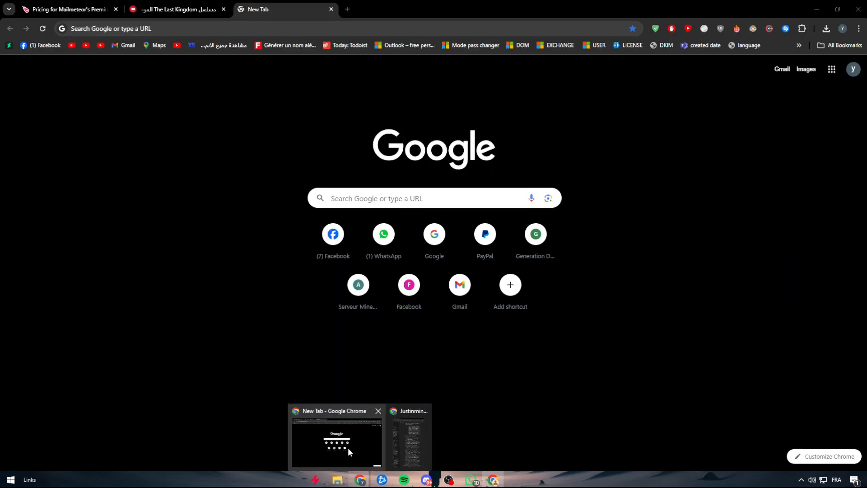
{"action": "left_click", "coordinate": [348, 447]}
{"action": "left_click", "coordinate": [307, 33]}
{"action": "type", "text": "c"}
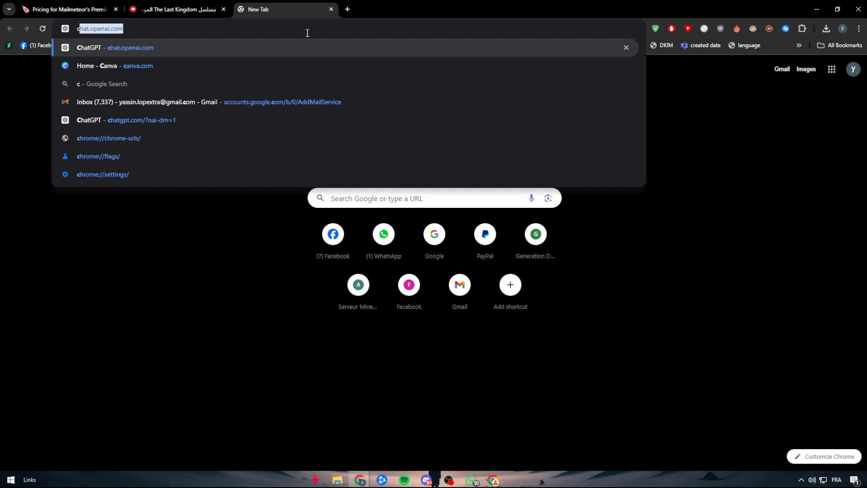
{"action": "left_click", "coordinate": [236, 48]}
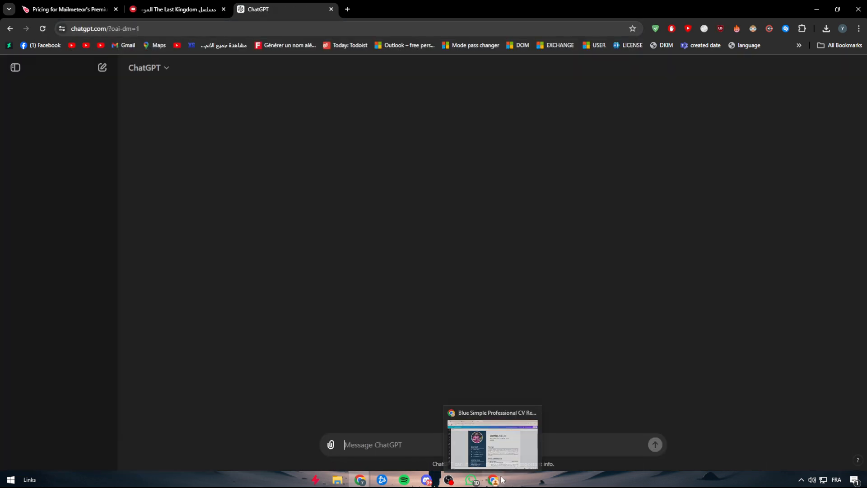
Send ChatGPT the prompt "m making a cv about lionel messi and i need profile description about him"
{"action": "left_click", "coordinate": [502, 480]}
{"action": "left_click", "coordinate": [503, 479]}
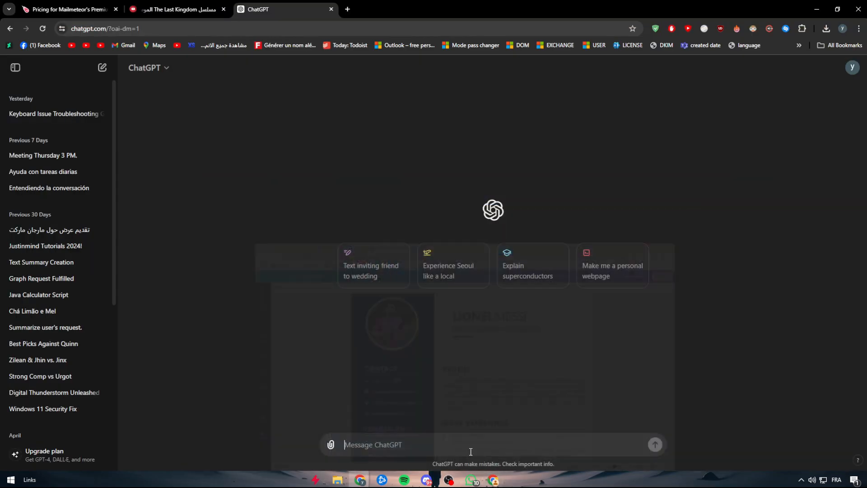
{"action": "type", "text": "m"}
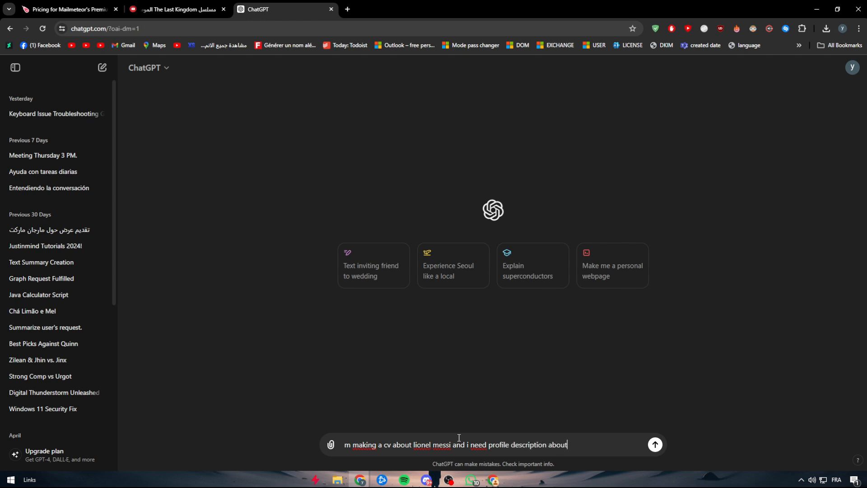
{"action": "key", "text": "Return"}
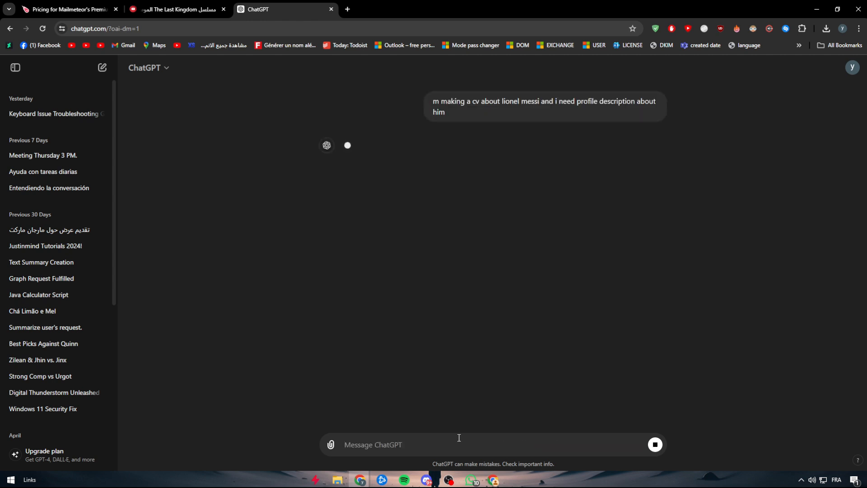
Copy the first Profile paragraph of ChatGPT's reply and replace the placeholder text under PROFILE in the Canva resume with it
{"action": "left_click_drag", "start_coordinate": [344, 182], "coordinate": [406, 233]}
{"action": "key", "text": "ctrl+c"}
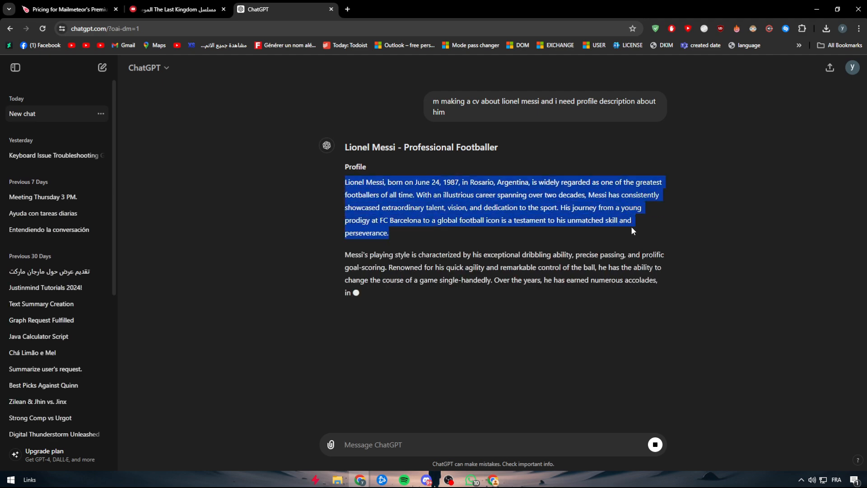
{"action": "left_click", "coordinate": [493, 480]}
{"action": "double_click", "coordinate": [470, 298]}
{"action": "key", "text": "ctrl+v"}
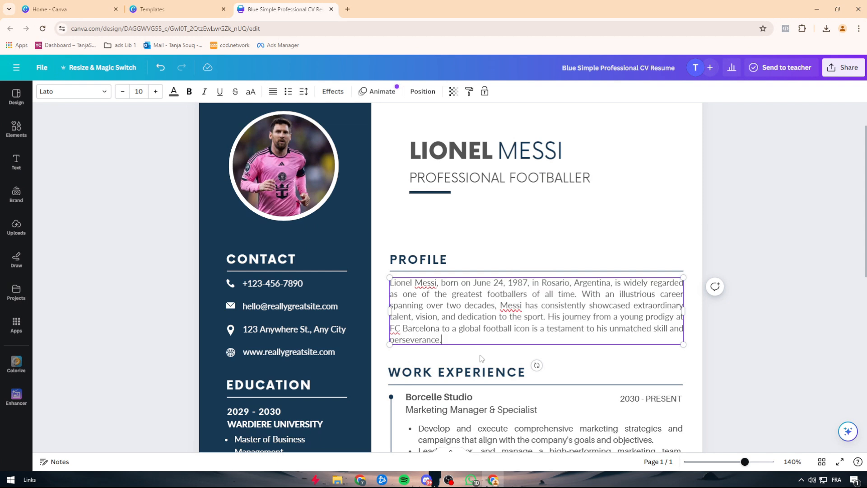
{"action": "left_click", "coordinate": [323, 315]}
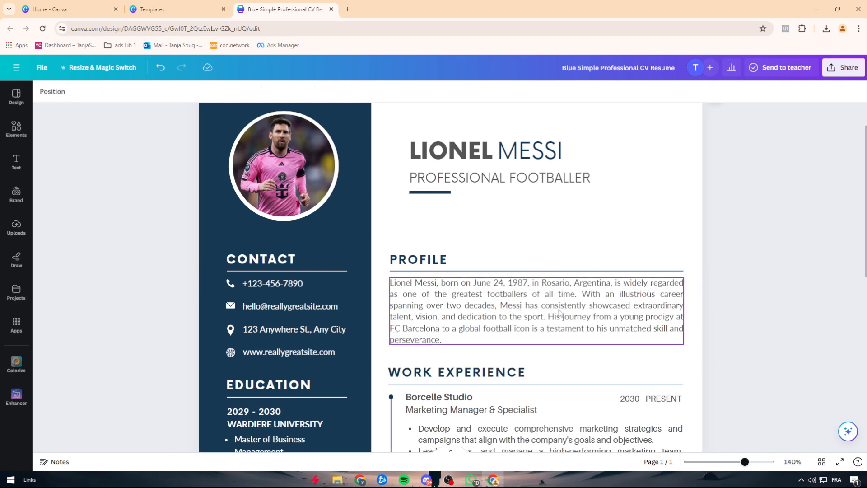
{"action": "left_click", "coordinate": [464, 317]}
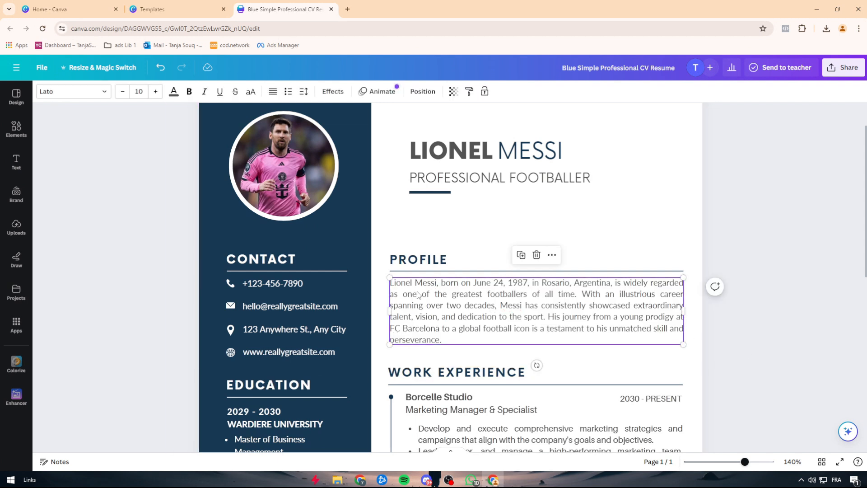
{"action": "left_click", "coordinate": [733, 320]}
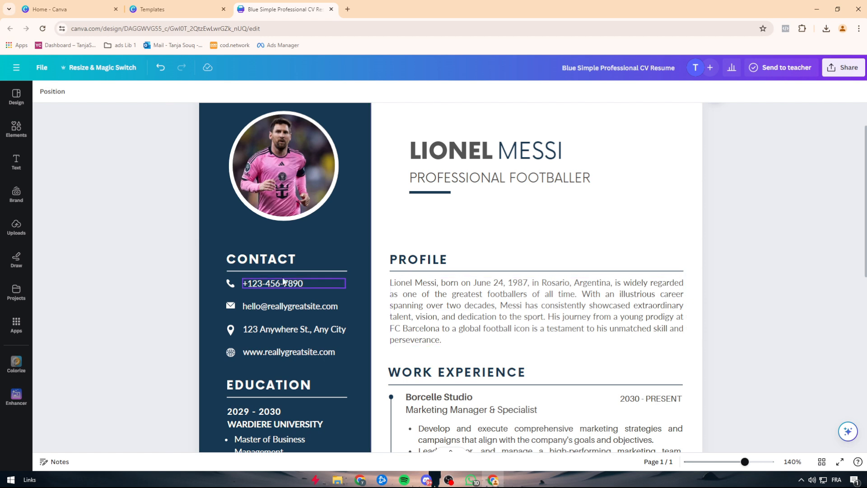
Examine the contact details and the education, skills and work experience sections of the resume
{"action": "scroll", "coordinate": [274, 292], "scroll_direction": "down", "scroll_amount": 1}
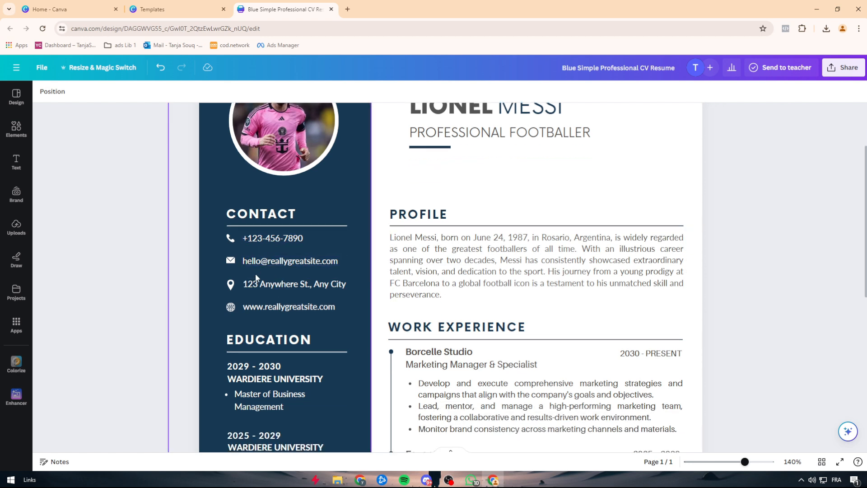
{"action": "left_click", "coordinate": [230, 311]}
{"action": "left_click", "coordinate": [273, 307]}
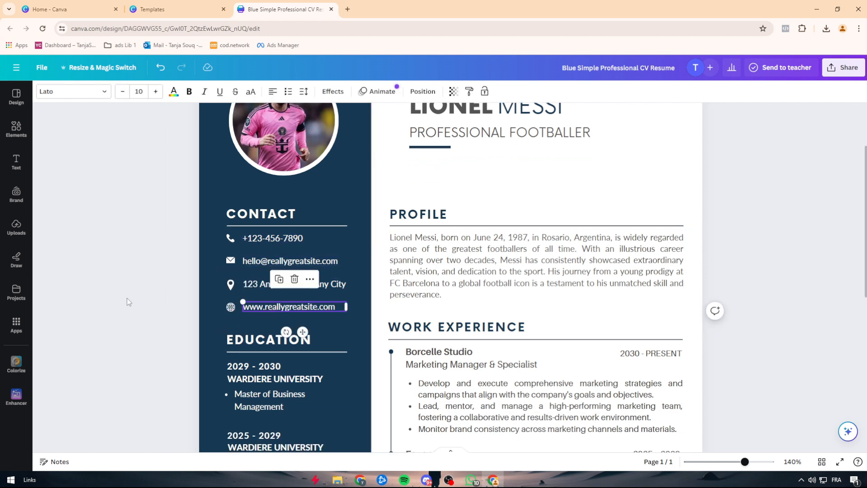
{"action": "left_click", "coordinate": [140, 305]}
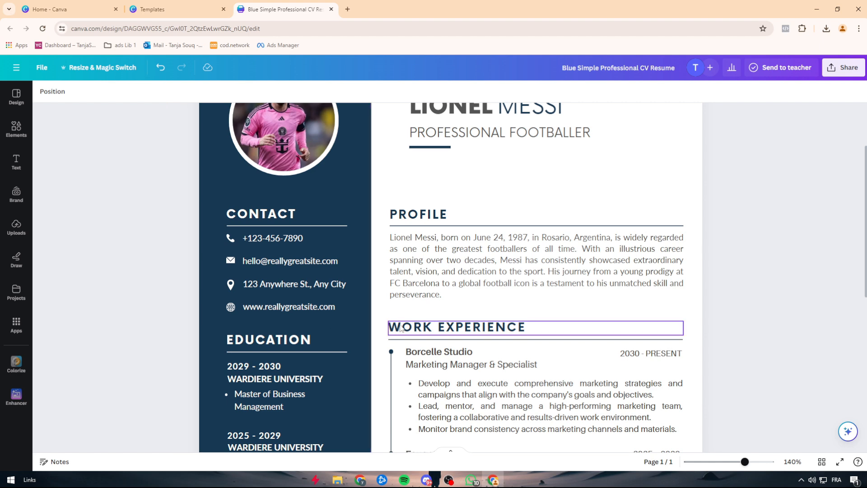
{"action": "scroll", "coordinate": [402, 348], "scroll_direction": "down", "scroll_amount": 1}
{"action": "scroll", "coordinate": [401, 350], "scroll_direction": "down", "scroll_amount": 3}
{"action": "scroll", "coordinate": [313, 343], "scroll_direction": "up", "scroll_amount": 4}
{"action": "scroll", "coordinate": [497, 203], "scroll_direction": "down", "scroll_amount": 4}
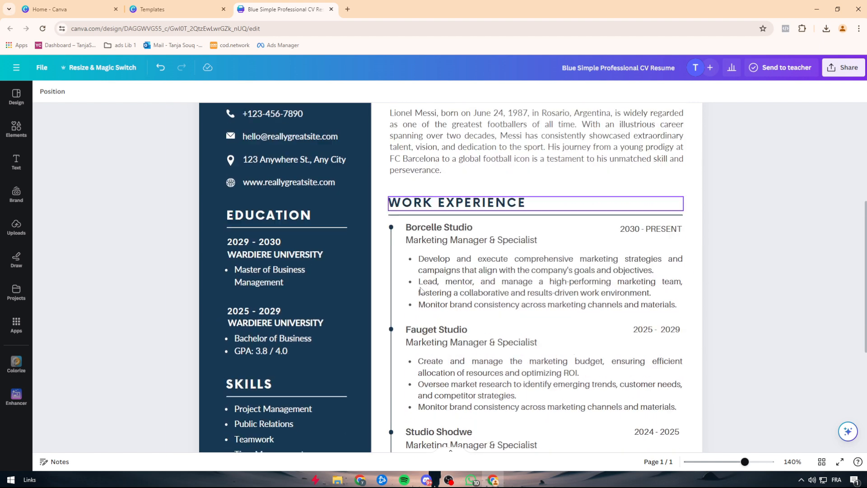
{"action": "scroll", "coordinate": [475, 217], "scroll_direction": "up", "scroll_amount": 3}
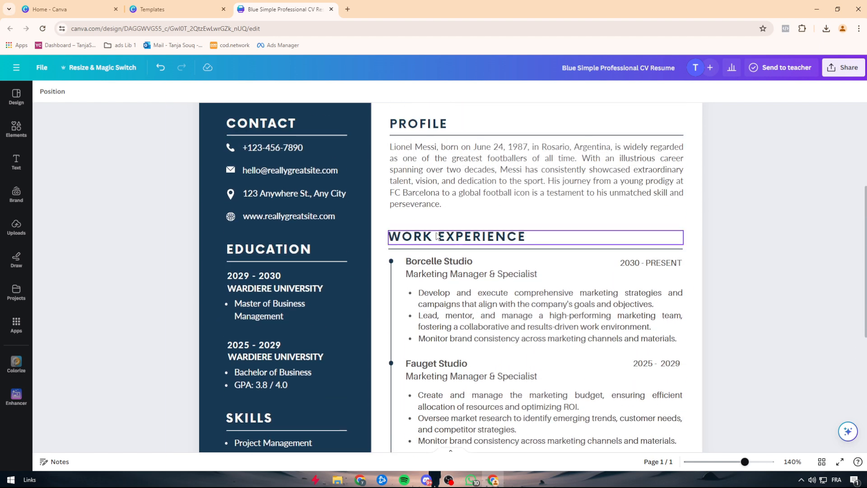
{"action": "scroll", "coordinate": [430, 238], "scroll_direction": "down", "scroll_amount": 4}
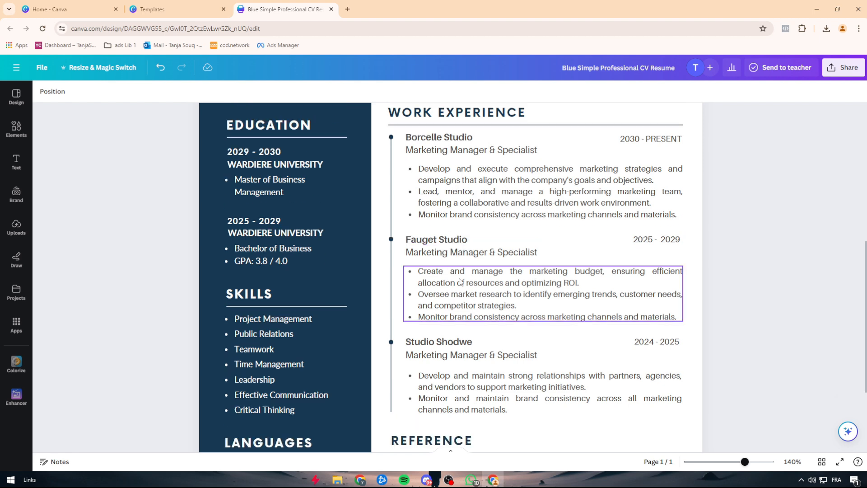
Try shortening the vertical timeline line beside the work experience entries to end at the Studio Shodwe dot, and undo the change
{"action": "left_click", "coordinate": [392, 314]}
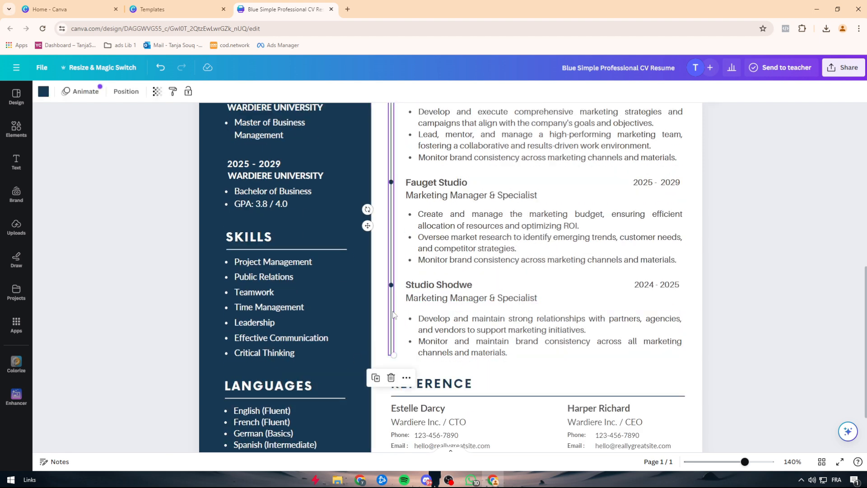
{"action": "left_click_drag", "start_coordinate": [392, 353], "coordinate": [396, 282]}
{"action": "left_click", "coordinate": [749, 293]}
{"action": "scroll", "coordinate": [745, 292], "scroll_direction": "up", "scroll_amount": 4}
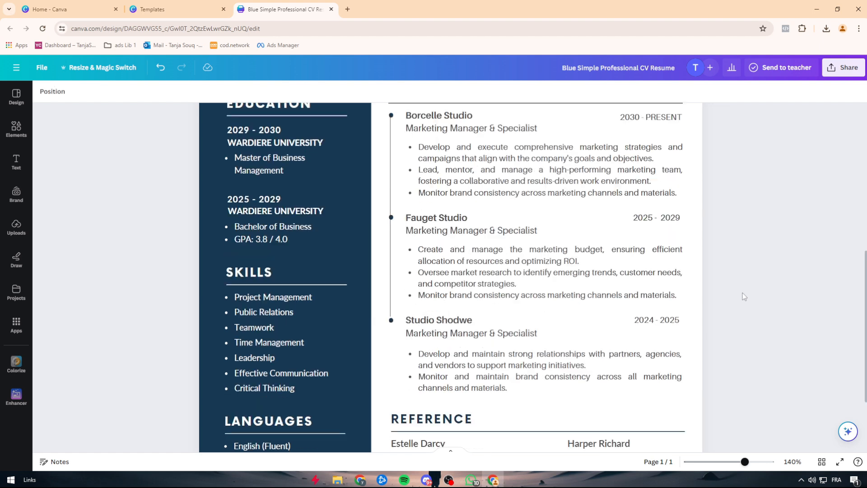
{"action": "key", "text": "ctrl+z"}
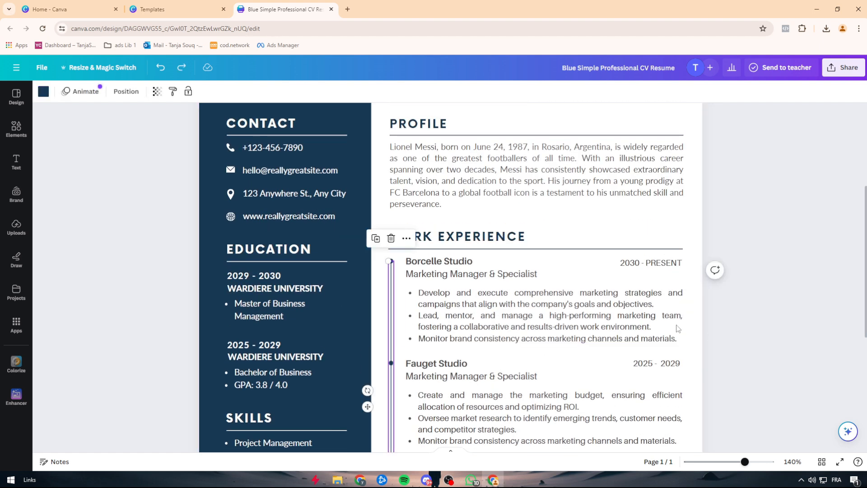
Delete the timeline dot beside Fauget Studio and move the Studio Shodwe dot up into its place on the vertical line
{"action": "scroll", "coordinate": [767, 340], "scroll_direction": "down", "scroll_amount": 3}
{"action": "left_click", "coordinate": [767, 340]}
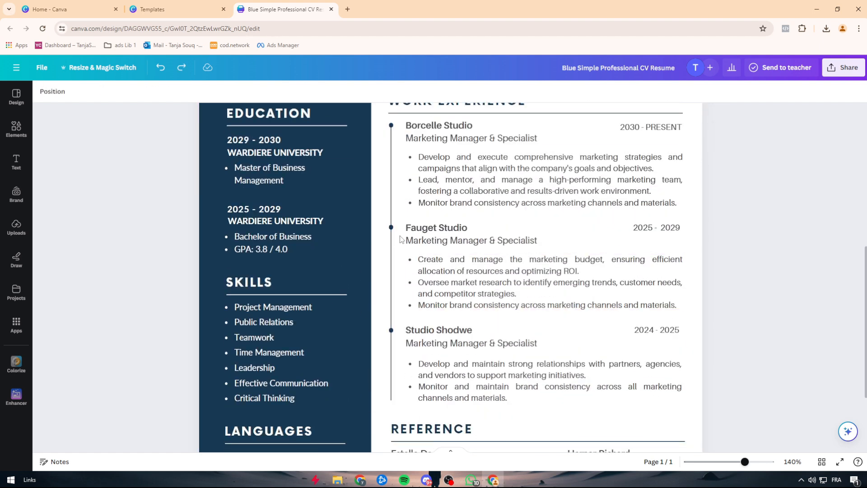
{"action": "scroll", "coordinate": [415, 185], "scroll_direction": "up", "scroll_amount": 1}
{"action": "scroll", "coordinate": [415, 186], "scroll_direction": "up", "scroll_amount": 1}
{"action": "scroll", "coordinate": [409, 226], "scroll_direction": "down", "scroll_amount": 1}
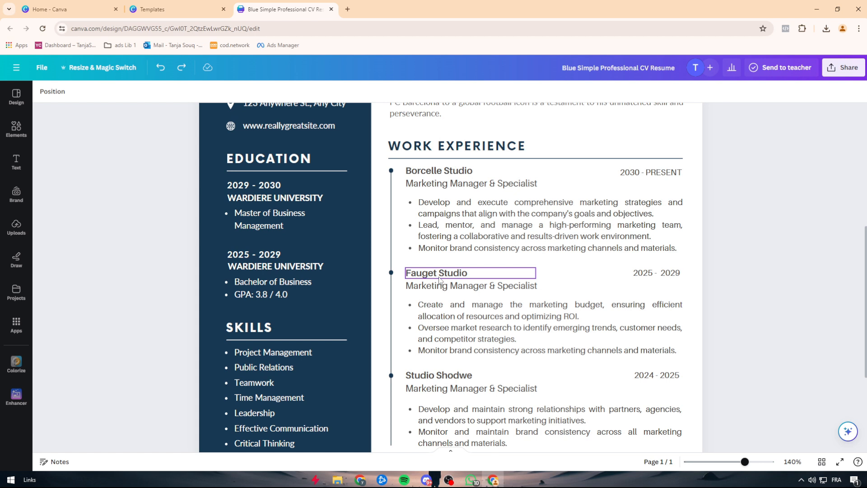
{"action": "left_click", "coordinate": [390, 251]}
{"action": "left_click", "coordinate": [391, 273]}
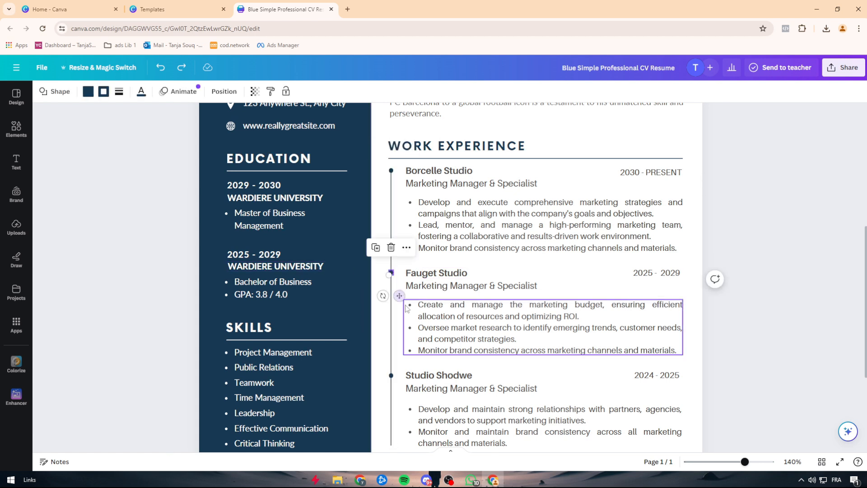
{"action": "key", "text": "Delete"}
{"action": "left_click", "coordinate": [392, 376]}
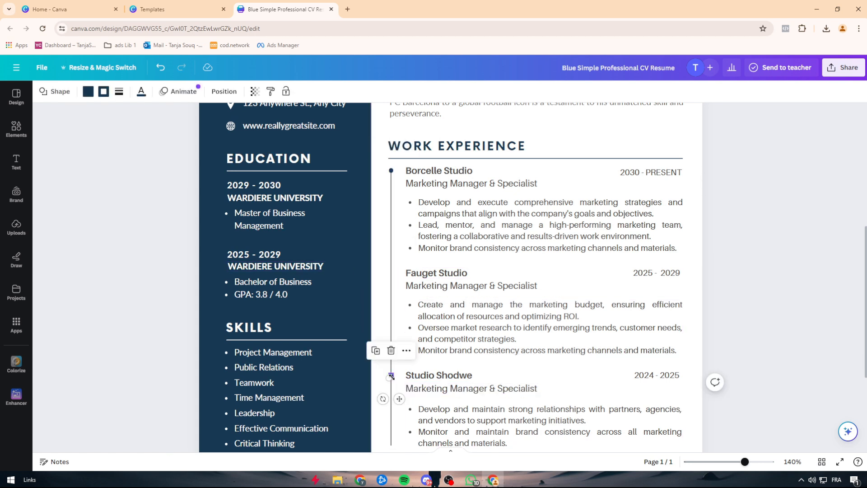
{"action": "left_click_drag", "start_coordinate": [400, 398], "coordinate": [399, 357]}
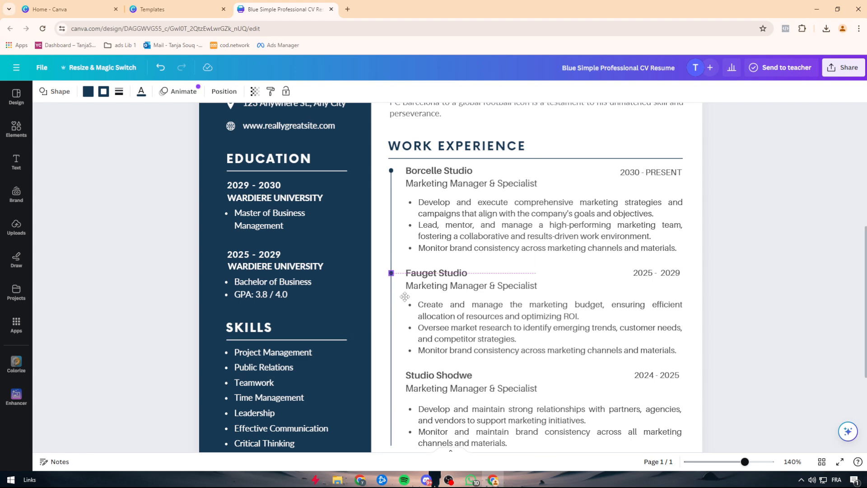
{"action": "left_click_drag", "start_coordinate": [405, 299], "coordinate": [406, 298]}
{"action": "left_click", "coordinate": [750, 313]}
Try to adjust the lower end of the vertical timeline line beside the Studio Shodwe entry
{"action": "scroll", "coordinate": [390, 344], "scroll_direction": "down", "scroll_amount": 4}
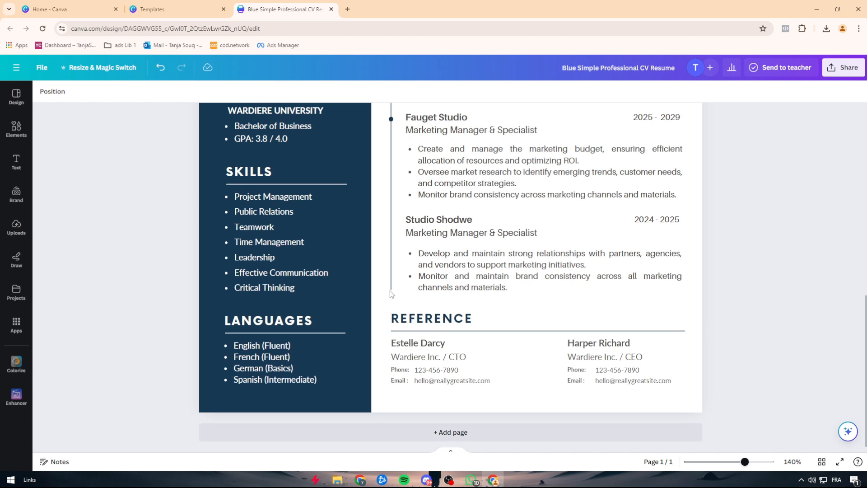
{"action": "left_click", "coordinate": [391, 292]}
{"action": "mouse_move", "coordinate": [391, 292]}
{"action": "left_mouse_down"}
{"action": "mouse_move", "coordinate": [398, 136]}
{"action": "mouse_move", "coordinate": [381, 181]}
{"action": "mouse_move", "coordinate": [381, 290]}
{"action": "left_mouse_up"}
{"action": "left_click", "coordinate": [762, 295]}
{"action": "scroll", "coordinate": [762, 296], "scroll_direction": "up", "scroll_amount": 1}
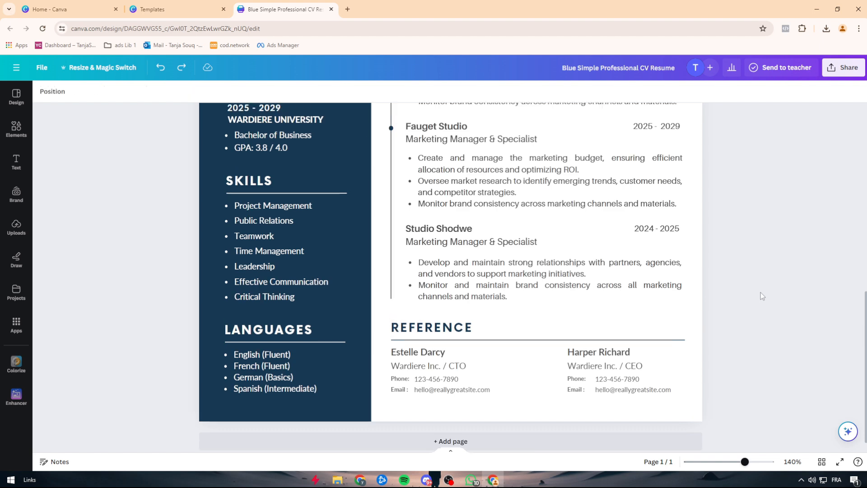
Locate the vertical timeline line in the layer list and shorten it to end at the last Fauget Studio bullet
{"action": "scroll", "coordinate": [763, 296], "scroll_direction": "up", "scroll_amount": 5}
{"action": "left_click", "coordinate": [387, 272]}
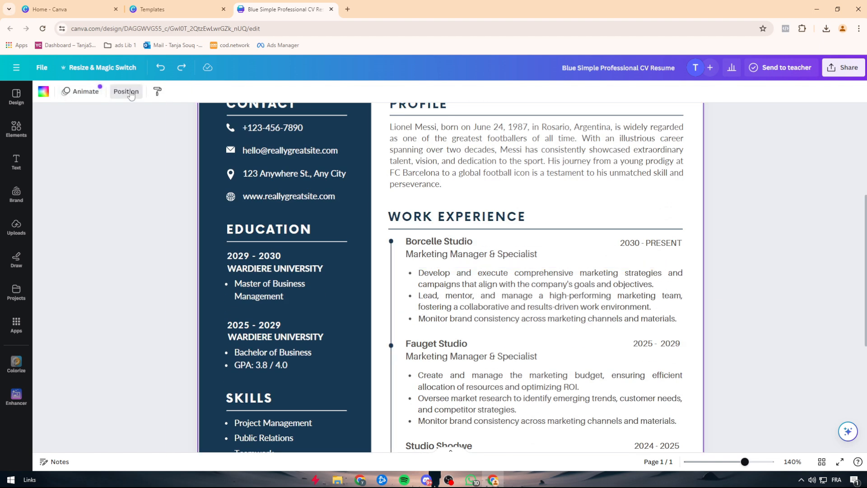
{"action": "scroll", "coordinate": [314, 286], "scroll_direction": "down", "scroll_amount": 5}
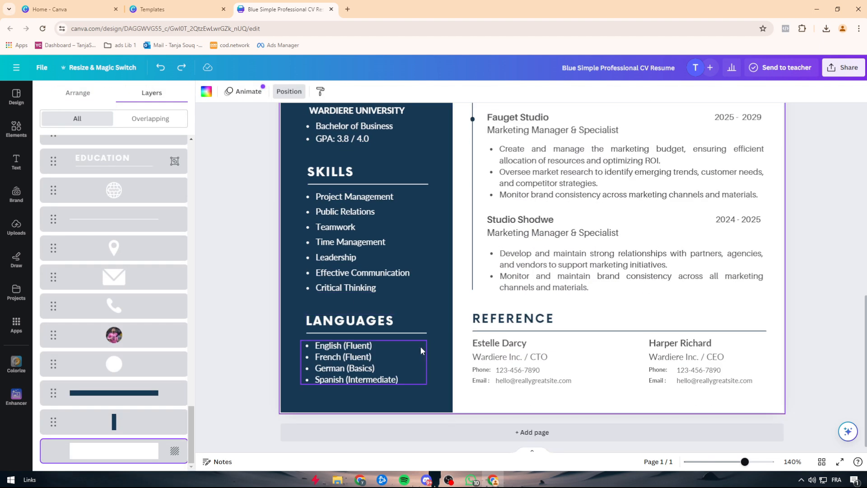
{"action": "left_click", "coordinate": [471, 291]}
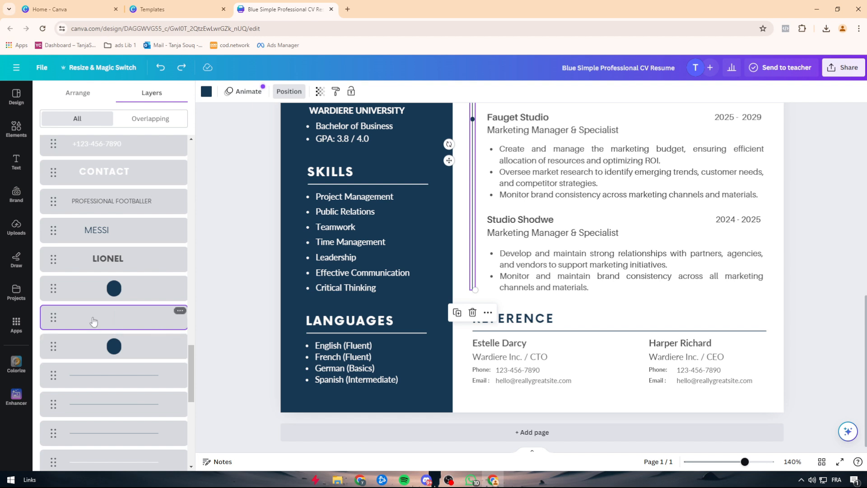
{"action": "left_click", "coordinate": [180, 311]}
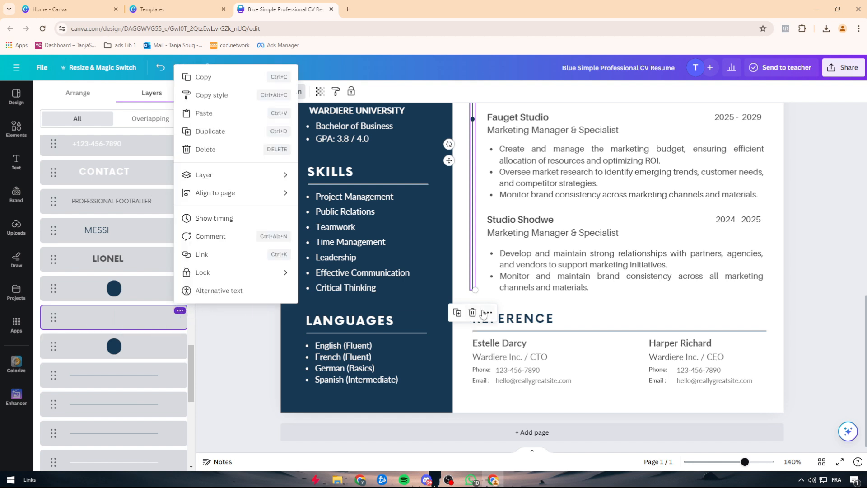
{"action": "left_click", "coordinate": [474, 288]}
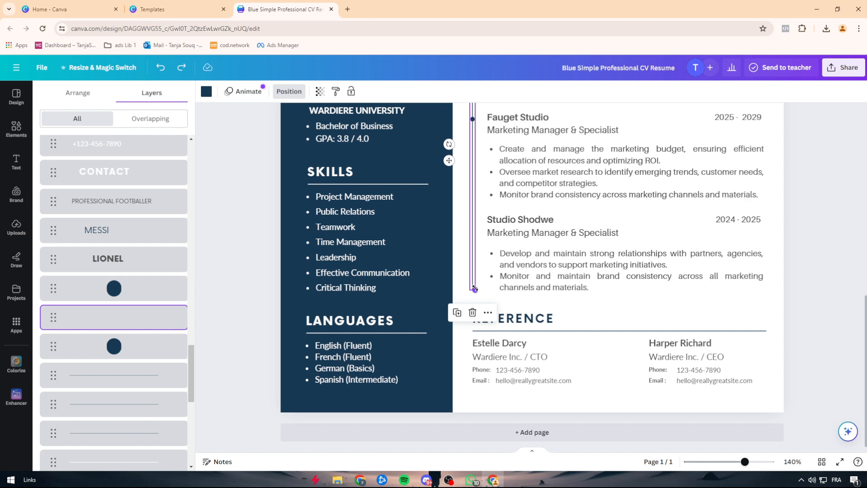
{"action": "left_click_drag", "start_coordinate": [474, 288], "coordinate": [482, 190]}
{"action": "scroll", "coordinate": [763, 253], "scroll_direction": "up", "scroll_amount": 4}
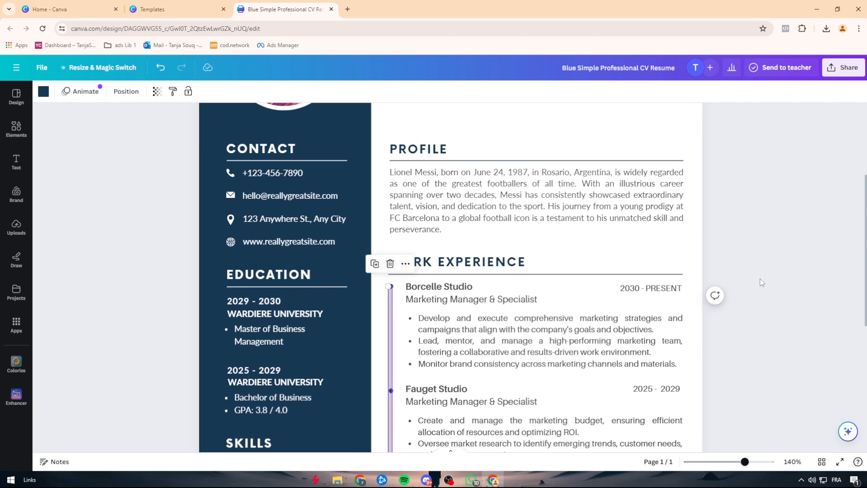
{"action": "left_click", "coordinate": [760, 299]}
Move the shortened timeline line sideways to centre it on the Borcelle Studio and Fauget Studio dots, and check its lower end
{"action": "scroll", "coordinate": [761, 299], "scroll_direction": "down", "scroll_amount": 3}
{"action": "left_click", "coordinate": [391, 220]}
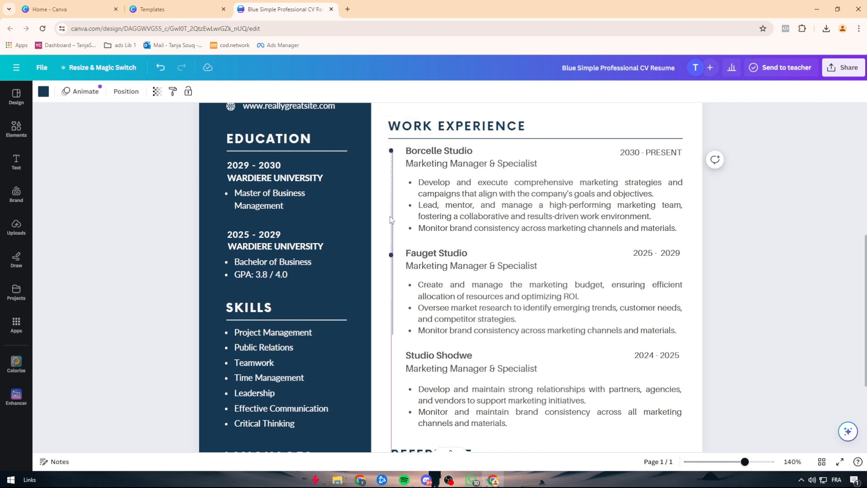
{"action": "scroll", "coordinate": [394, 194], "scroll_direction": "up", "scroll_amount": 3}
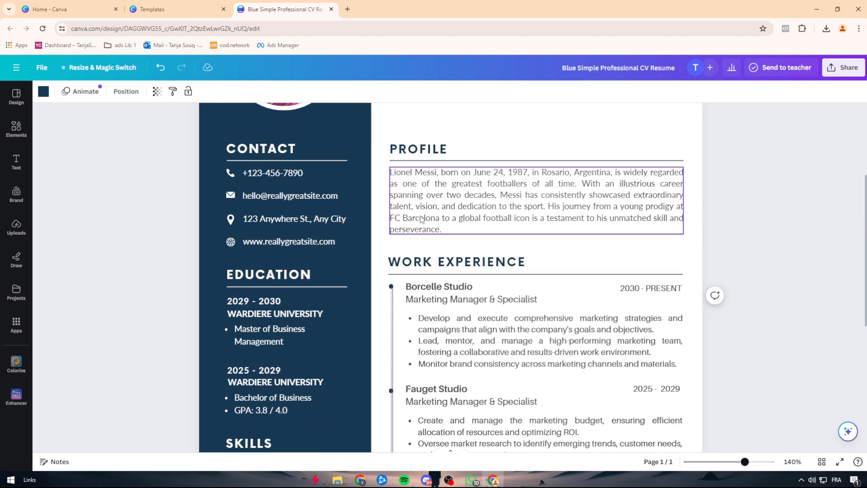
{"action": "scroll", "coordinate": [392, 289], "scroll_direction": "up", "scroll_amount": 8}
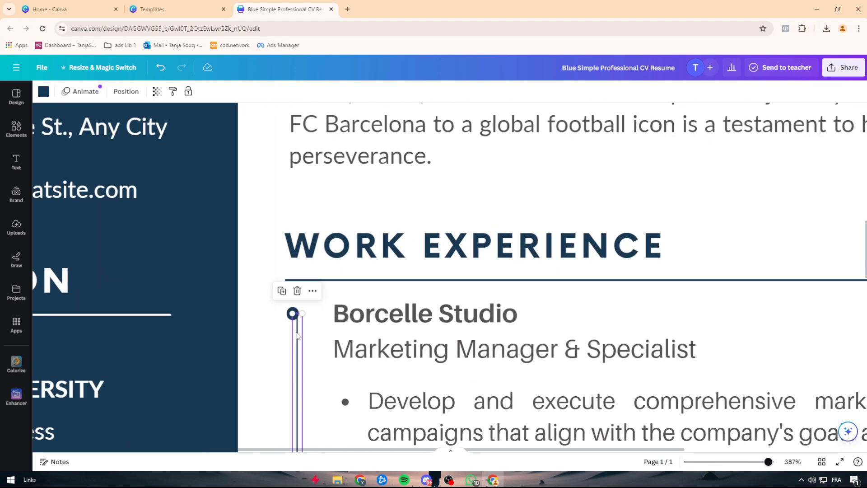
{"action": "left_click_drag", "start_coordinate": [300, 334], "coordinate": [292, 332]}
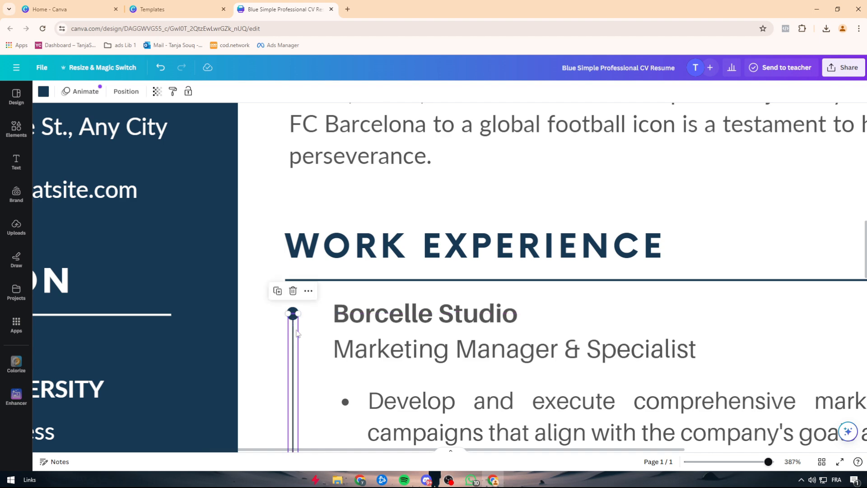
{"action": "left_click", "coordinate": [316, 327]}
{"action": "left_click", "coordinate": [294, 332]}
{"action": "scroll", "coordinate": [318, 348], "scroll_direction": "down", "scroll_amount": 4}
{"action": "scroll", "coordinate": [319, 348], "scroll_direction": "down", "scroll_amount": 2}
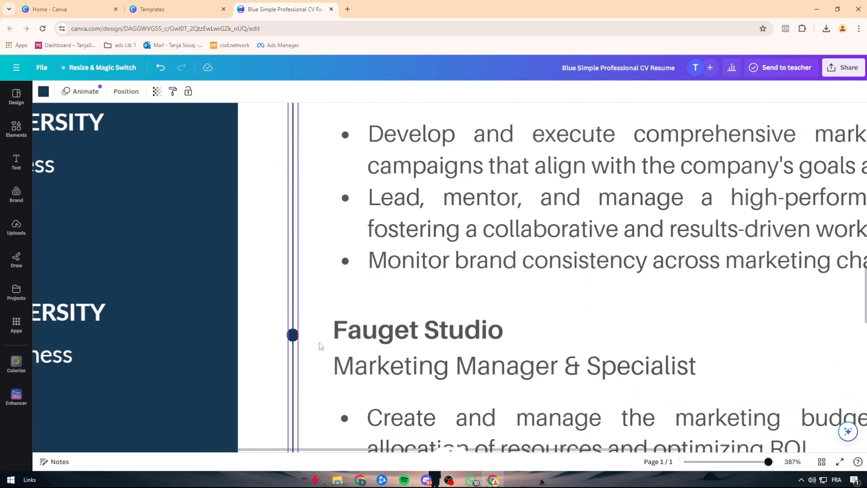
{"action": "scroll", "coordinate": [320, 346], "scroll_direction": "down", "scroll_amount": 4}
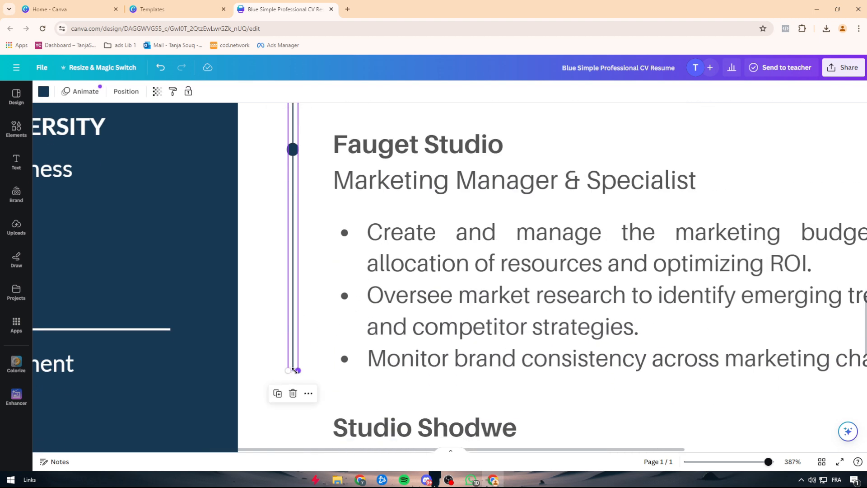
{"action": "left_click", "coordinate": [338, 391]}
Delete the whole Studio Shodwe entry from the work experience section: its bullet points, company name, job title and dates
{"action": "left_click_drag", "start_coordinate": [769, 461], "coordinate": [729, 462]}
{"action": "left_click", "coordinate": [491, 343]}
{"action": "key", "text": "Delete"}
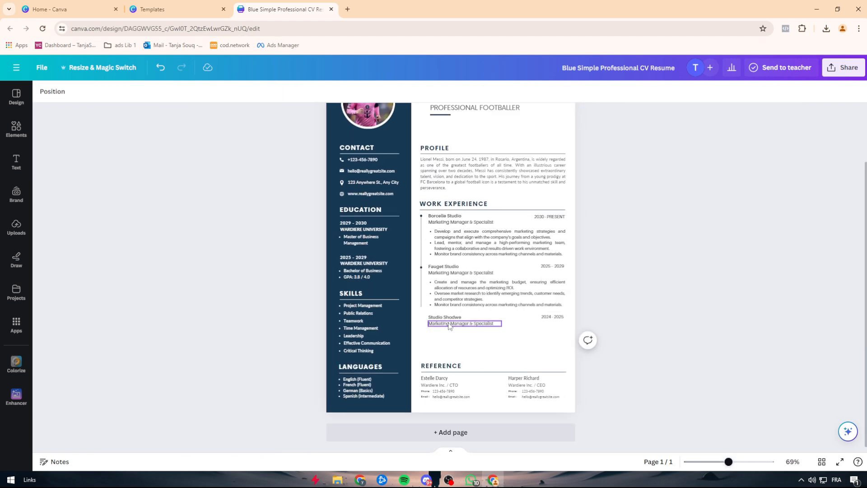
{"action": "left_click", "coordinate": [448, 317]}
{"action": "key", "text": "Delete"}
{"action": "left_click", "coordinate": [449, 324]}
{"action": "key", "text": "Delete"}
{"action": "left_click", "coordinate": [548, 319]}
{"action": "key", "text": "Delete"}
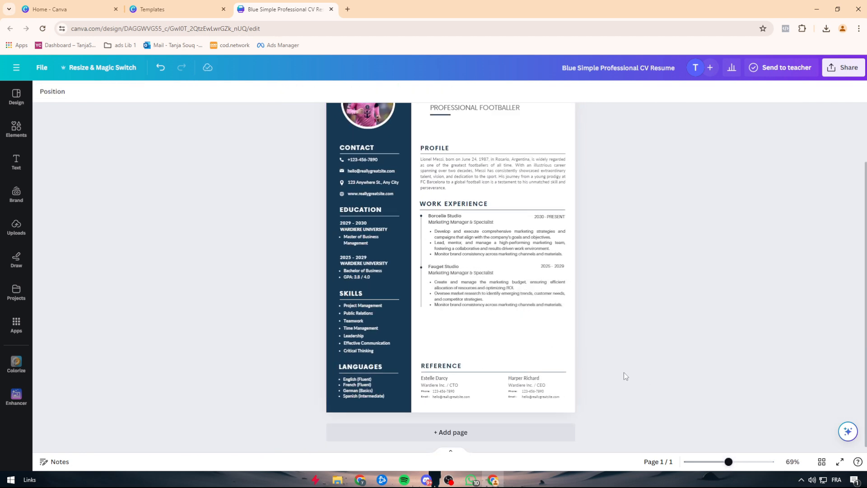
Move the REFERENCE heading, its divider line and the two reference entries up to just below the Fauget Studio entry
{"action": "left_click_drag", "start_coordinate": [418, 356], "coordinate": [524, 339]}
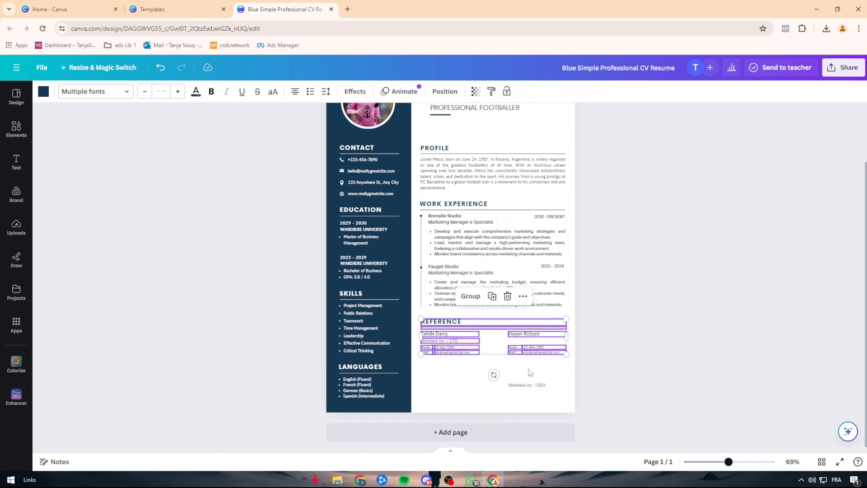
{"action": "key", "text": "ctrl+z"}
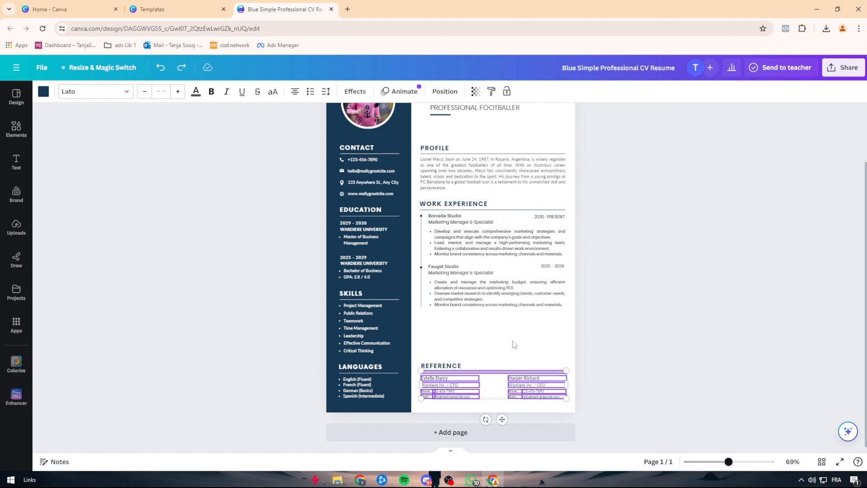
{"action": "left_click_drag", "start_coordinate": [502, 368], "coordinate": [479, 330]}
{"action": "left_click", "coordinate": [625, 329]}
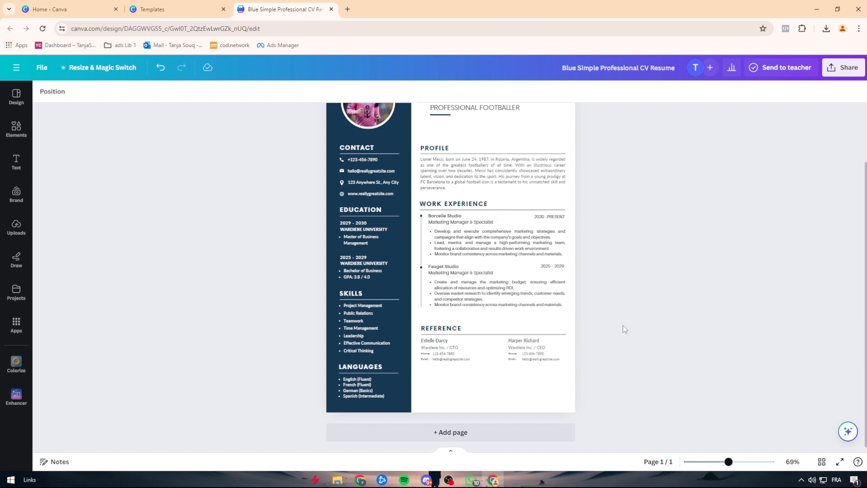
{"action": "left_click_drag", "start_coordinate": [416, 318], "coordinate": [624, 407]}
{"action": "left_click_drag", "start_coordinate": [543, 355], "coordinate": [537, 335]}
{"action": "left_click", "coordinate": [616, 339]}
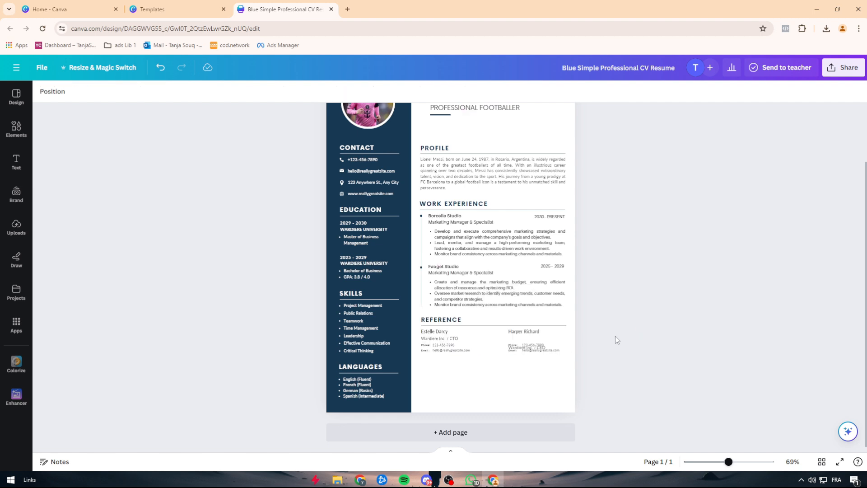
Examine the edited resume from the photo and name down to the skills, languages and reference sections
{"action": "scroll", "coordinate": [607, 411], "scroll_direction": "up", "scroll_amount": 4}
{"action": "scroll", "coordinate": [568, 416], "scroll_direction": "up", "scroll_amount": 2}
{"action": "scroll", "coordinate": [391, 375], "scroll_direction": "down", "scroll_amount": 2}
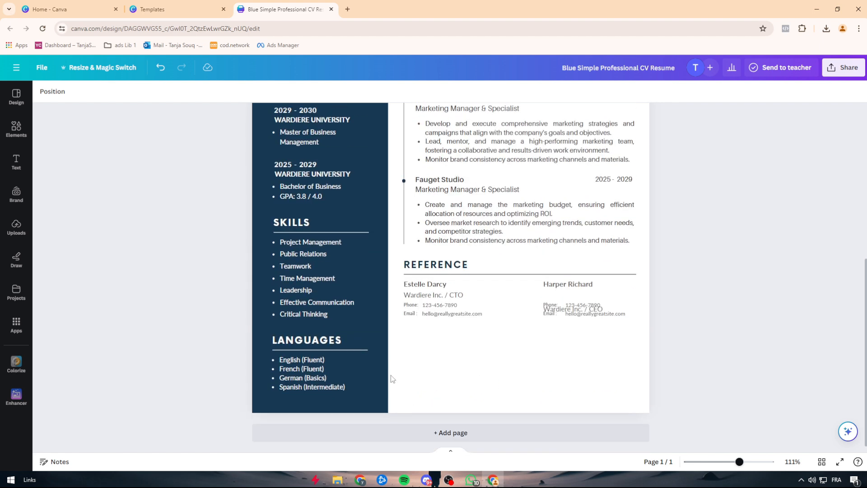
{"action": "scroll", "coordinate": [277, 343], "scroll_direction": "up", "scroll_amount": 2}
{"action": "scroll", "coordinate": [320, 396], "scroll_direction": "up", "scroll_amount": 4}
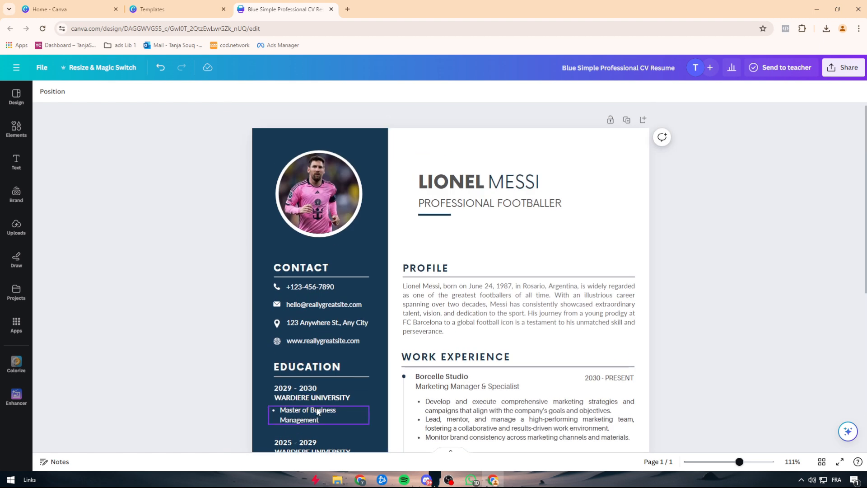
{"action": "scroll", "coordinate": [317, 407], "scroll_direction": "down", "scroll_amount": 6}
{"action": "scroll", "coordinate": [320, 340], "scroll_direction": "up", "scroll_amount": 2}
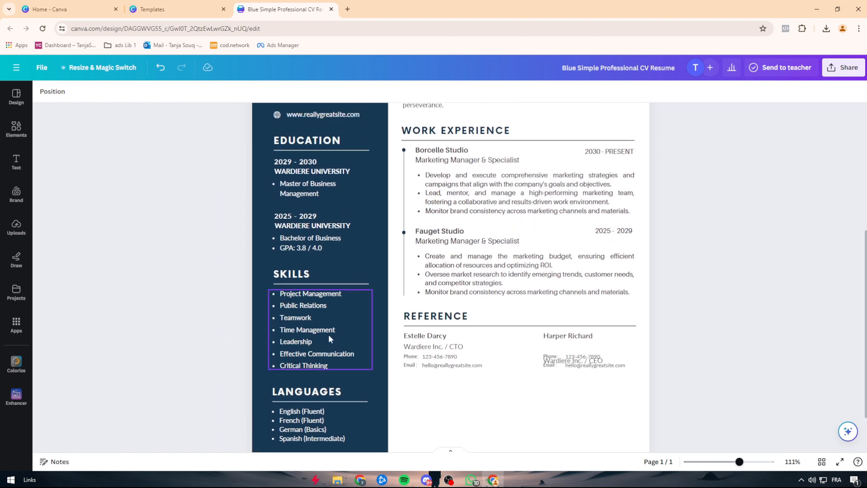